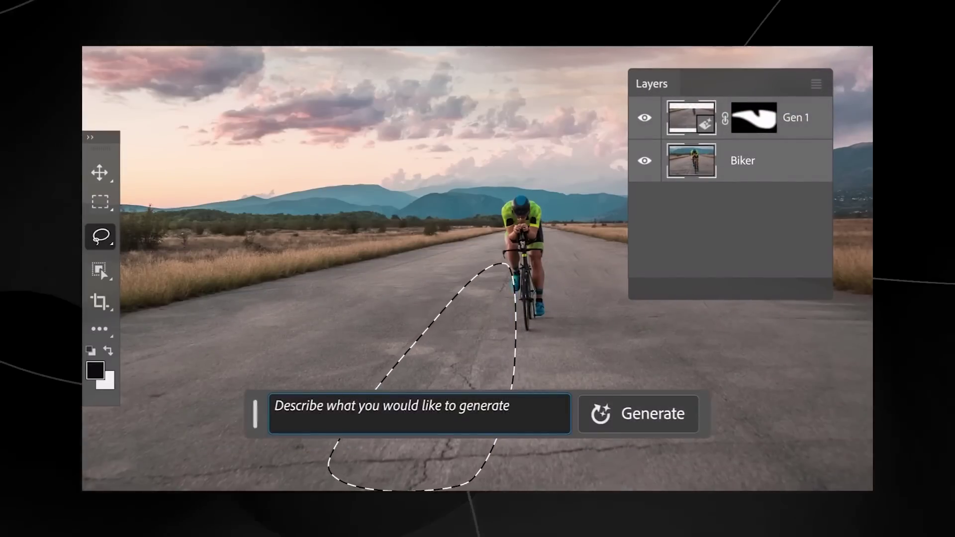
Generate yellow road lines, then widen the biker photo and fill both sides with generated scenery
text(ow road lines)
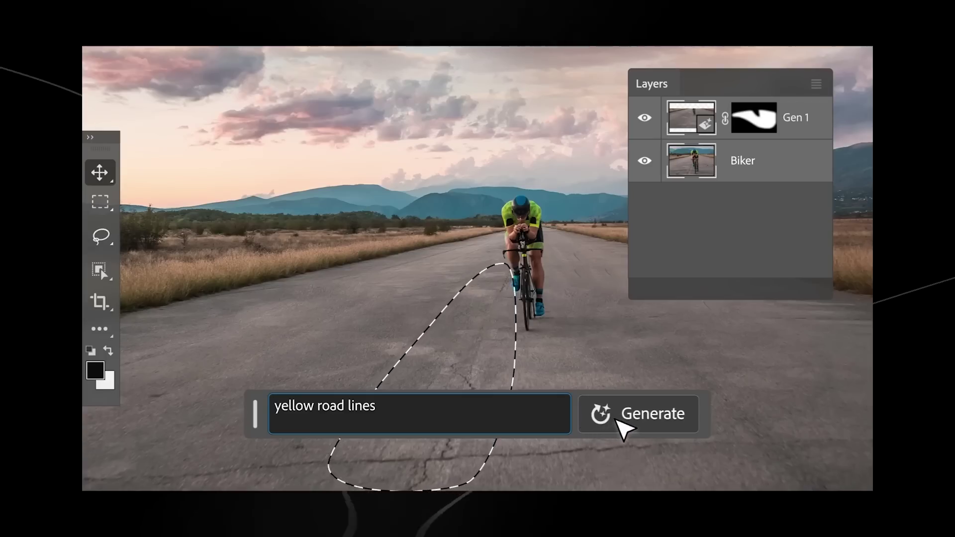
click(860, 420)
key(c)
drag(87, 280, 82, 269)
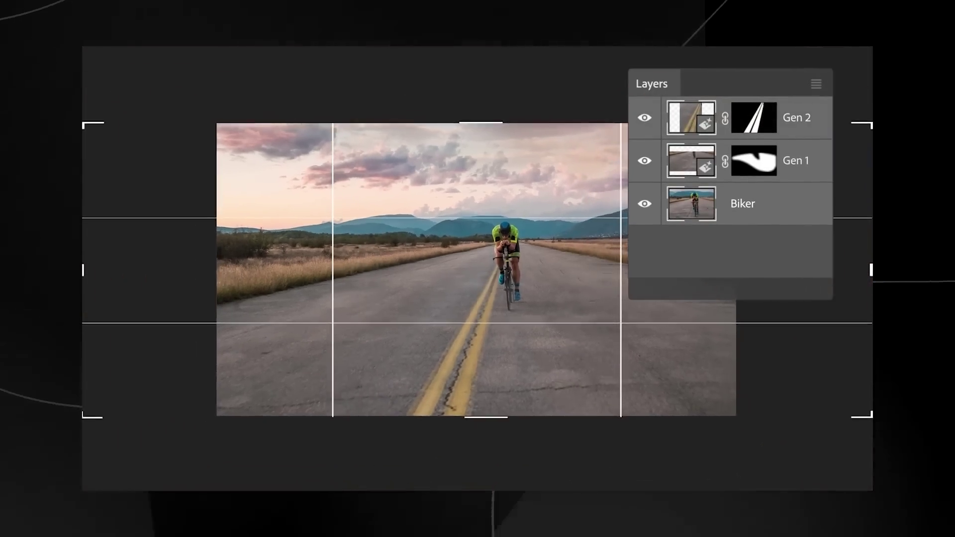
key(Return)
drag(191, 178, 82, 416)
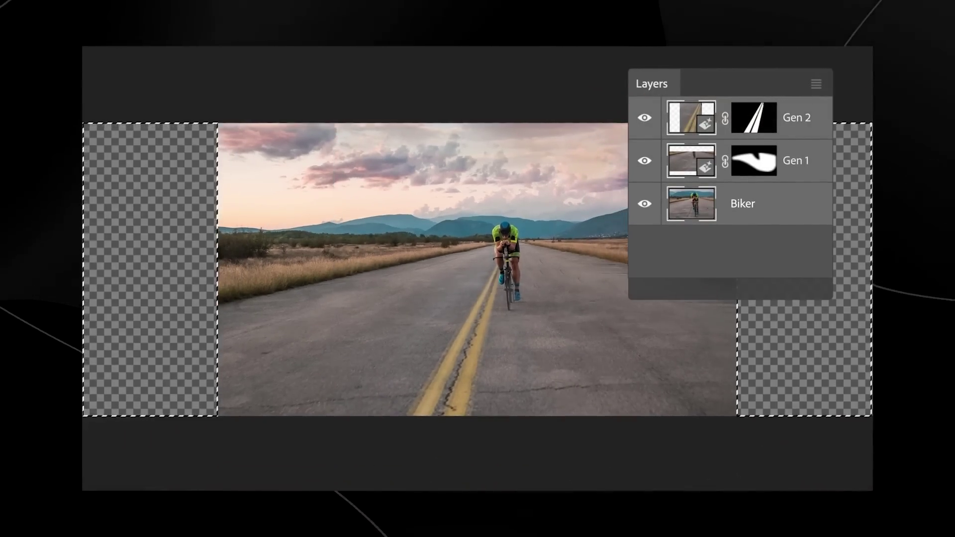
click(269, 441)
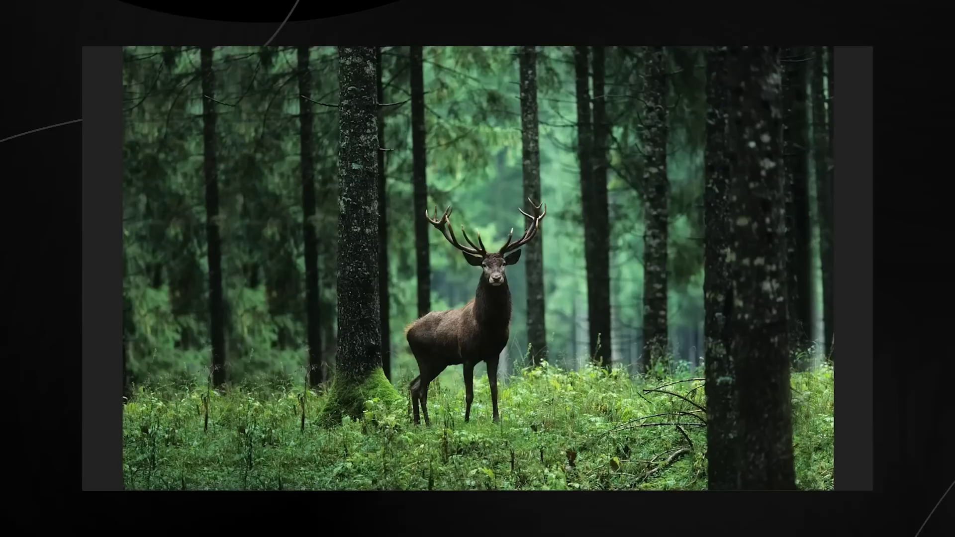
Put the deer in a generated 'Wet alley at night' and add a 'Red arrow sign' on the wall
click(439, 419)
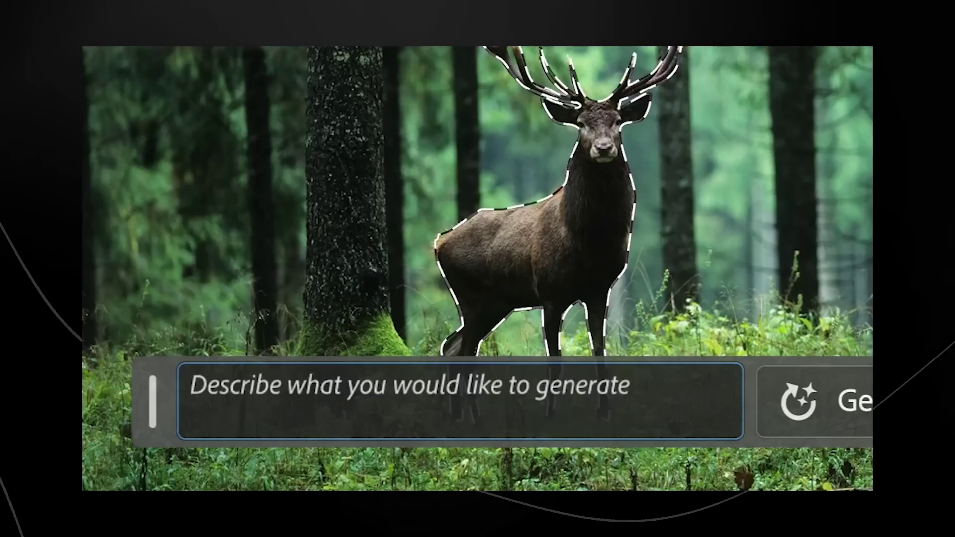
text(Wet alley at night)
click(826, 403)
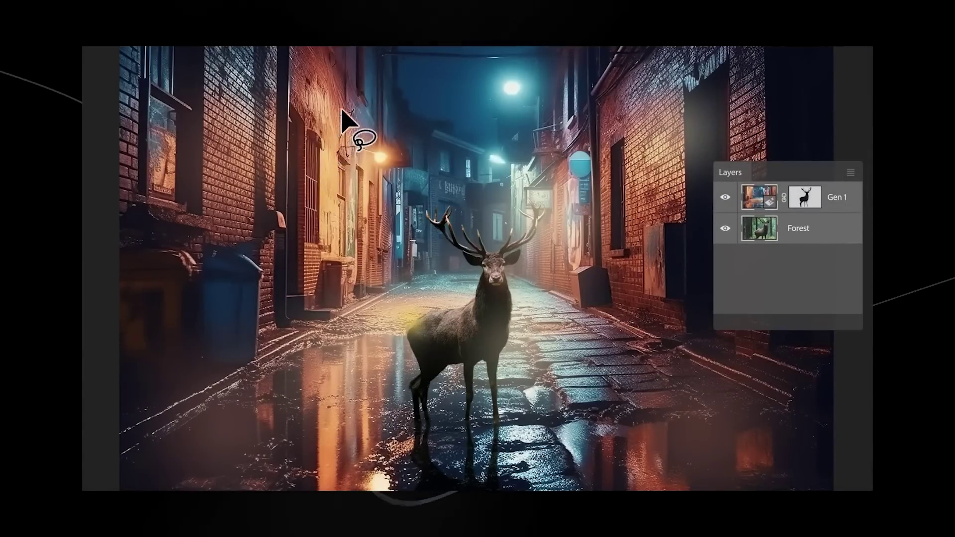
mouse_move(274, 144)
mouse_down()
mouse_move(314, 57)
mouse_move(342, 107)
mouse_up()
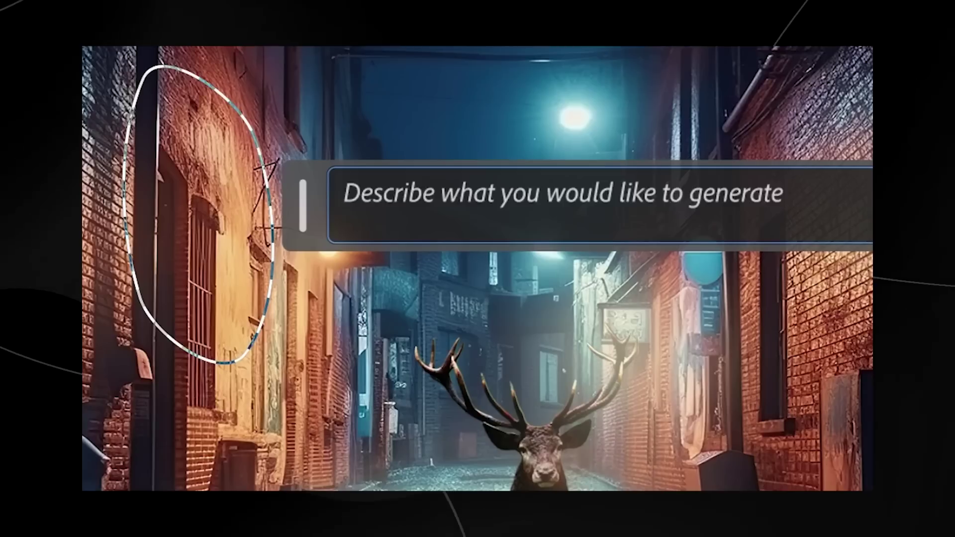
text(Red arrow sign)
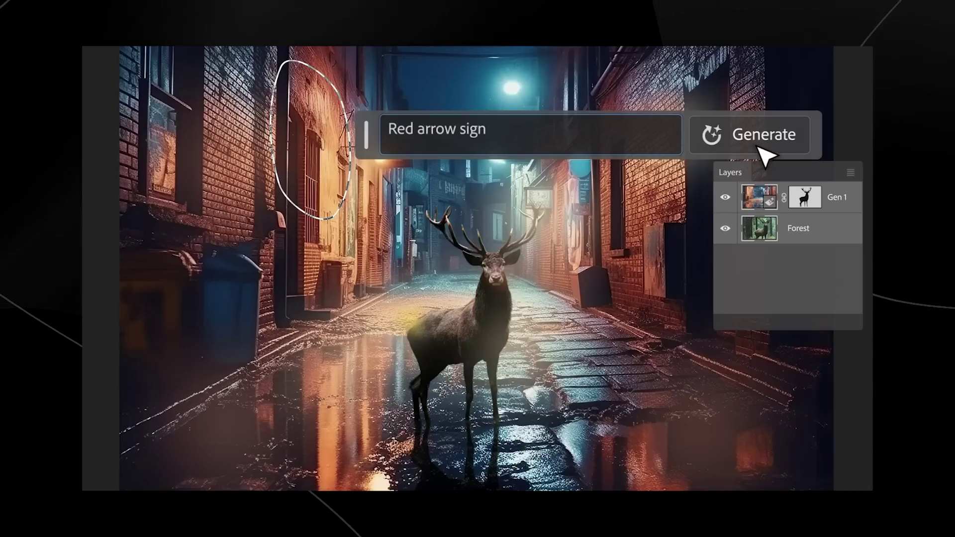
click(758, 146)
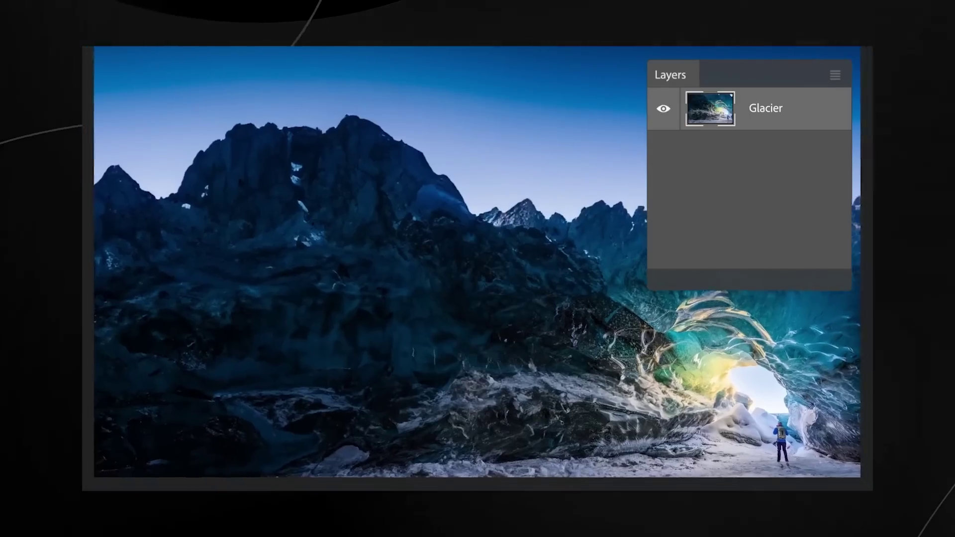
Extend the glacier canvas downward and fill the strip with a 'frozen' lake, keeping the third variation
key(c)
drag(478, 412, 480, 490)
key(Return)
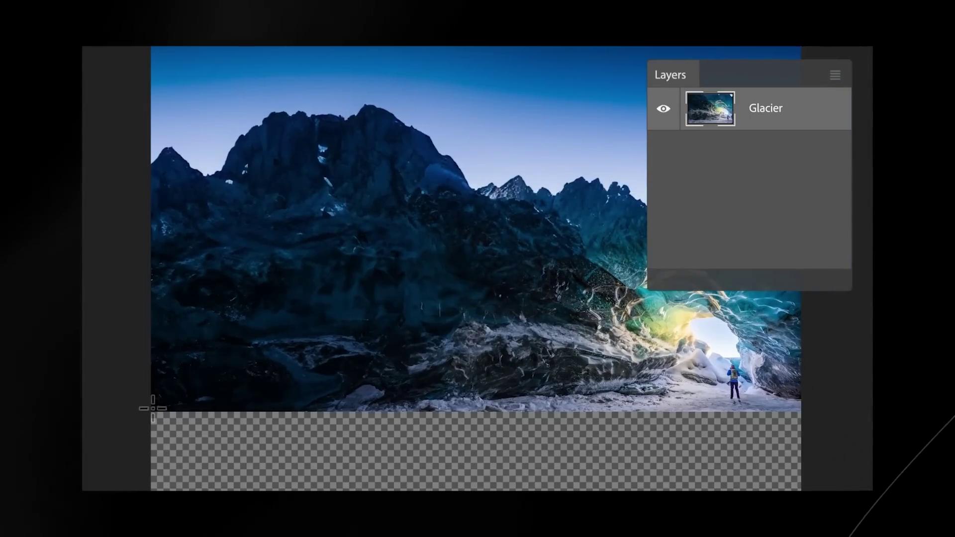
drag(537, 458, 801, 490)
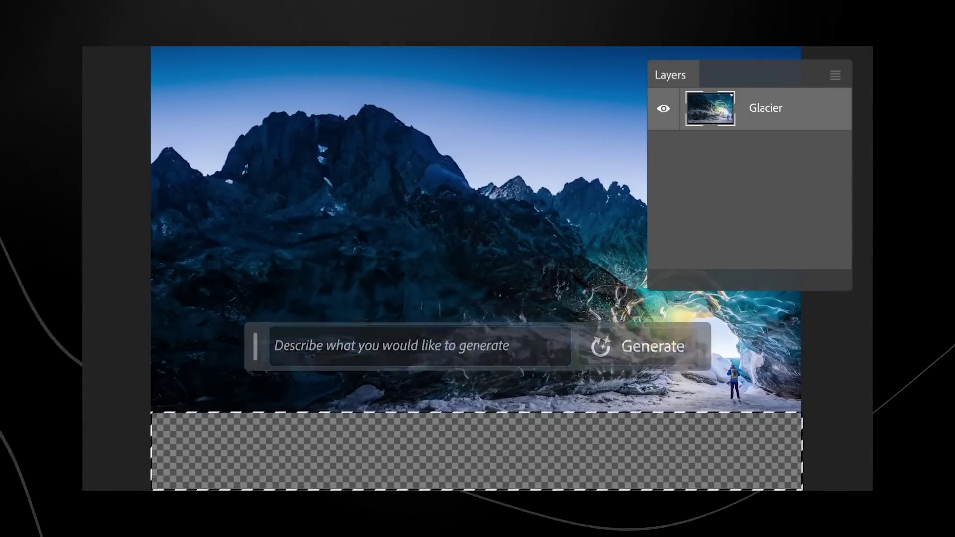
text(frozen lake with reflections)
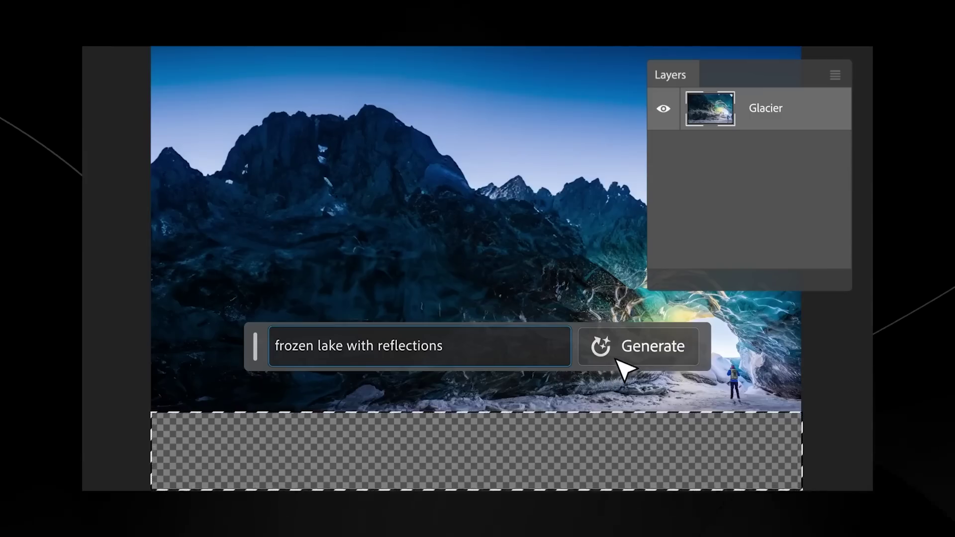
click(619, 356)
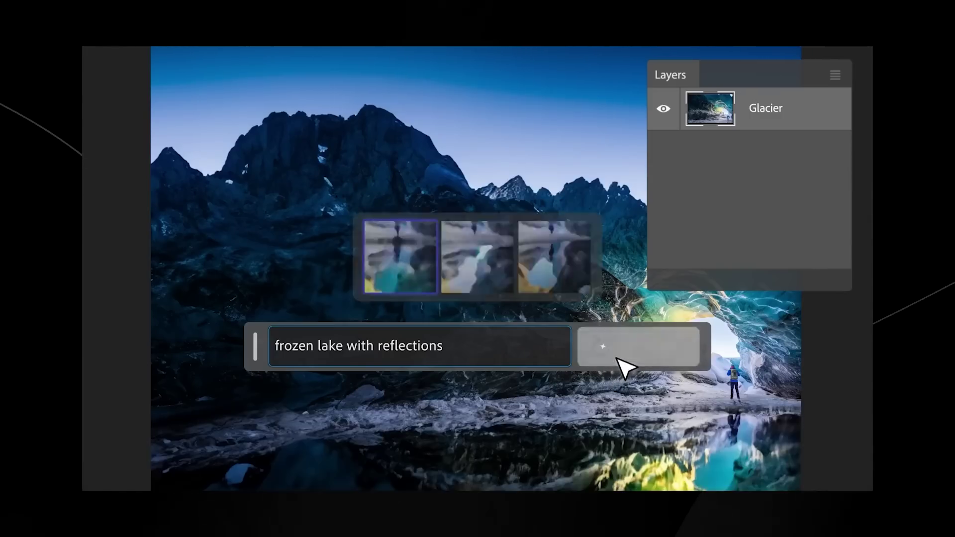
click(488, 281)
click(555, 293)
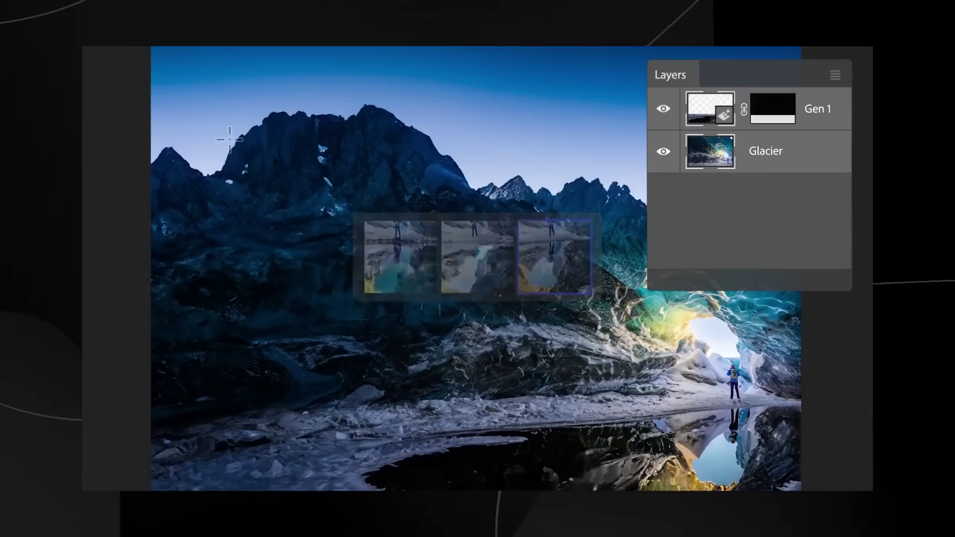
Fill the sky with generated 'northern lights', choosing the green aurora variation
drag(156, 49, 799, 294)
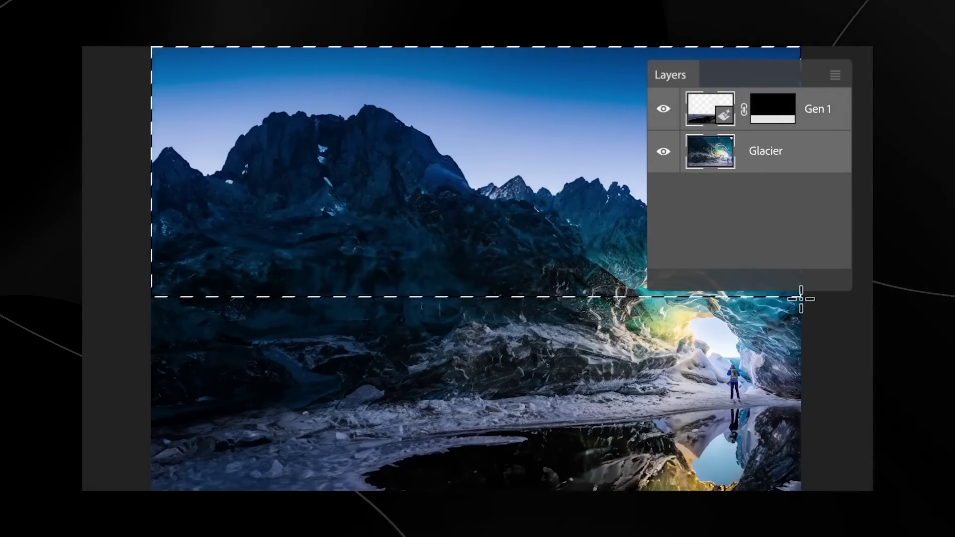
click(475, 265)
text(northern lights)
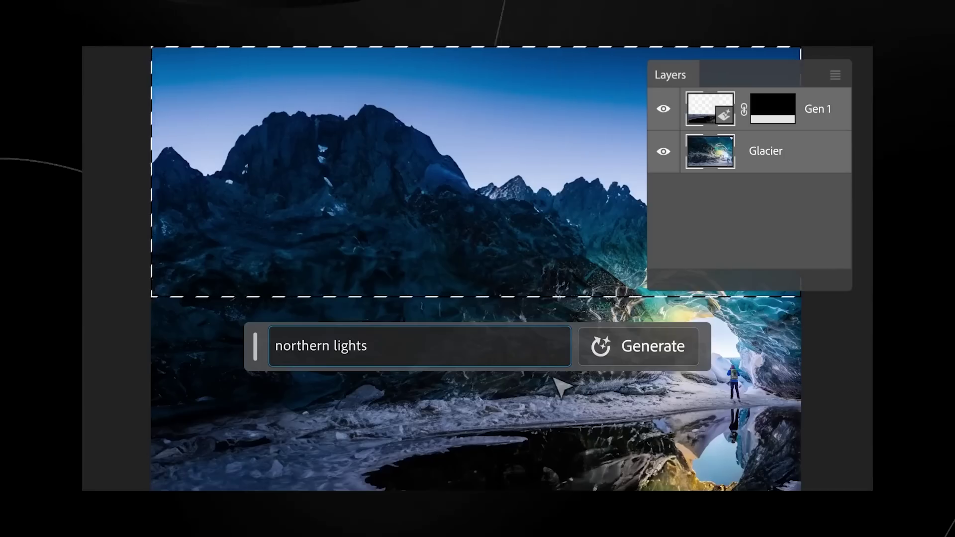
click(625, 367)
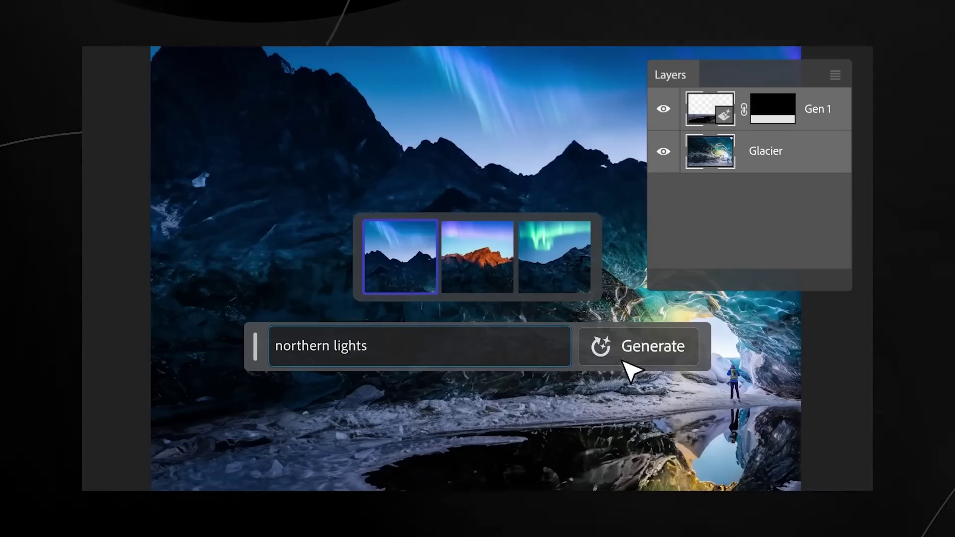
click(492, 288)
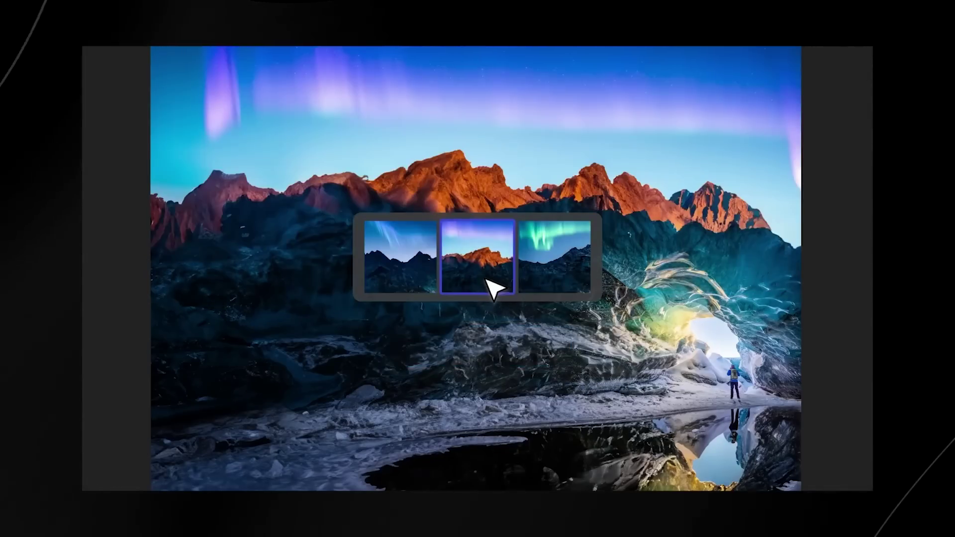
click(558, 274)
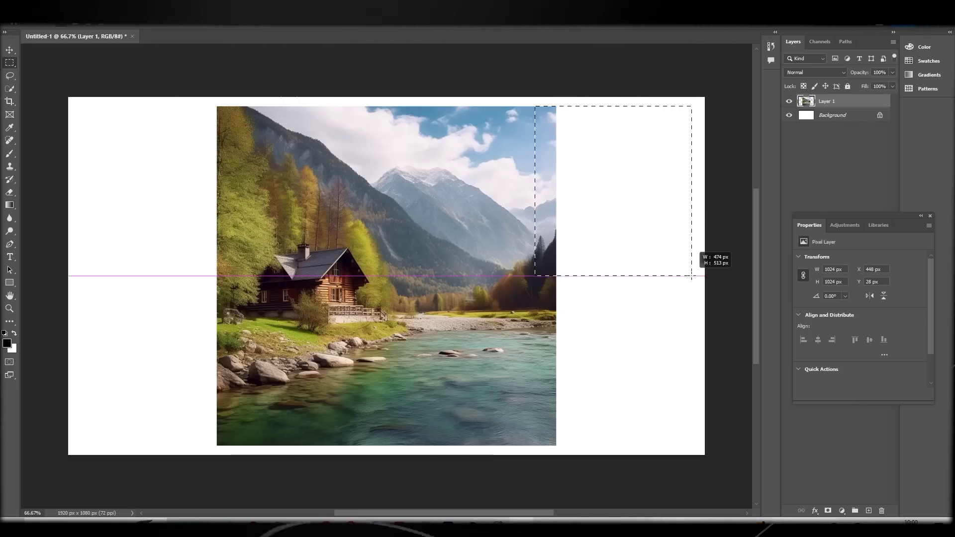
Replace the selection with a rectangle over the photo's right side and blank area, then open Content-Aware Fill
right_click(10, 62)
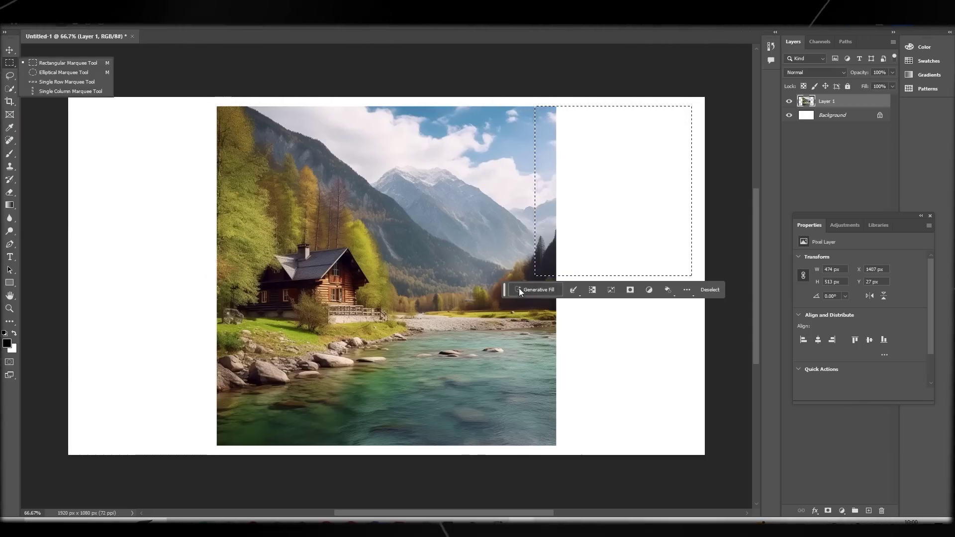
right_click(576, 172)
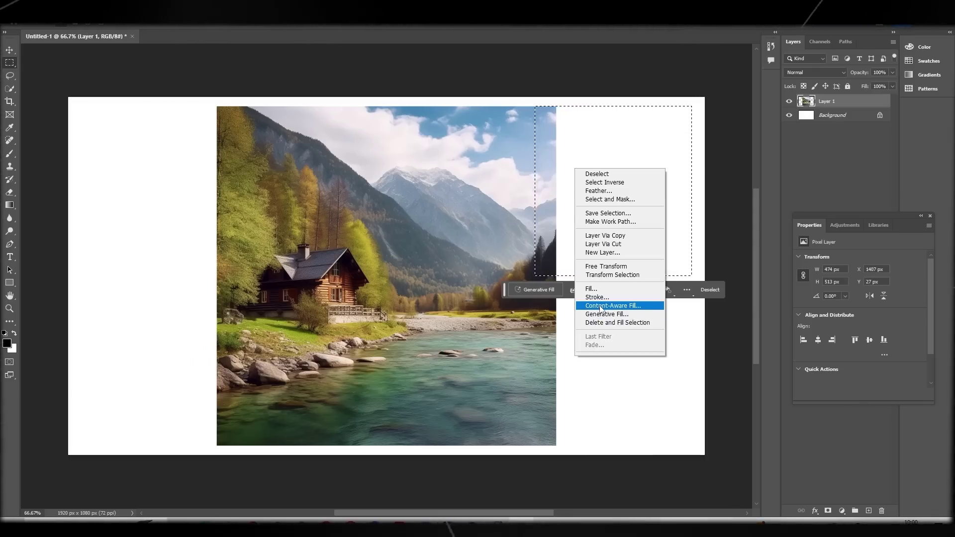
right_click(558, 140)
click(567, 145)
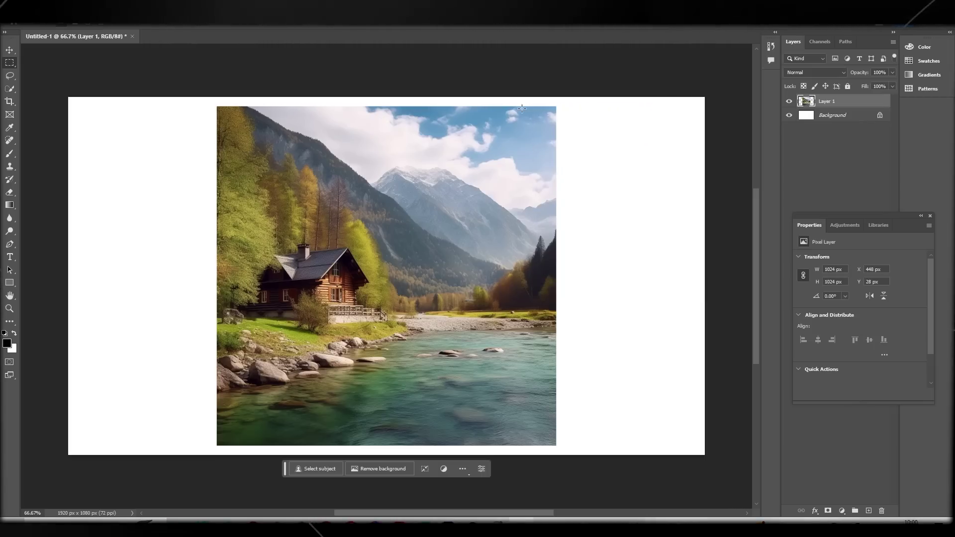
drag(507, 108, 695, 445)
right_click(631, 361)
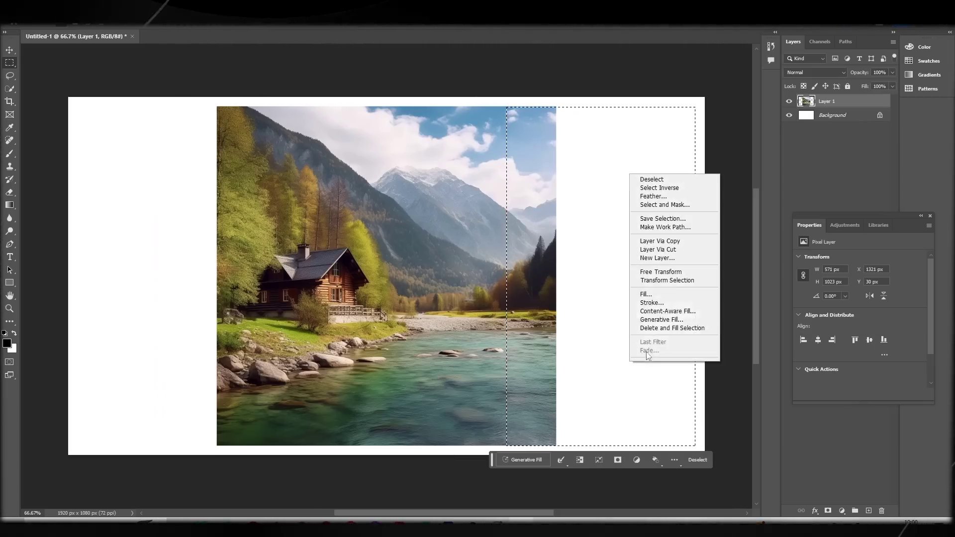
click(664, 311)
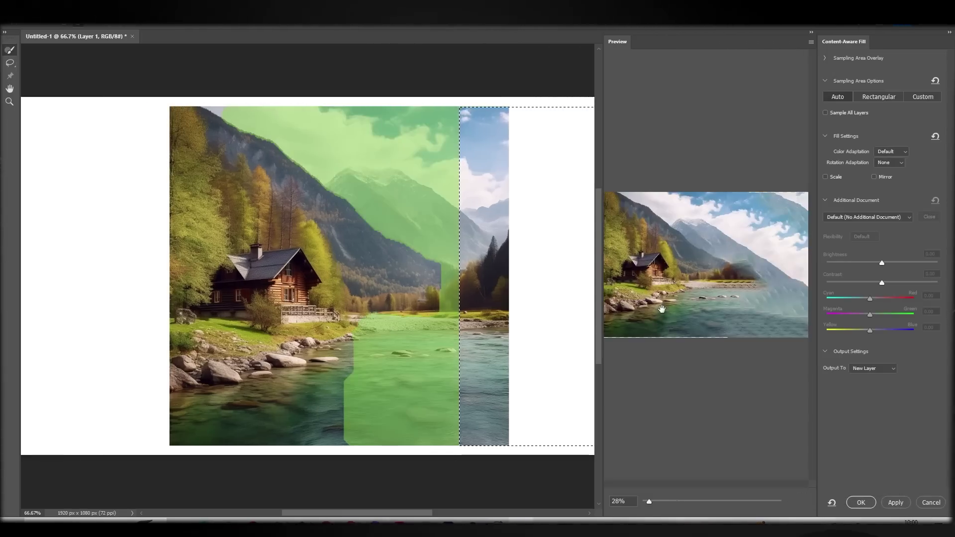
Apply the content-aware fill as a new layer, hide Layer 1 copy, and select a 486 x 1022 px right-edge strip
click(858, 505)
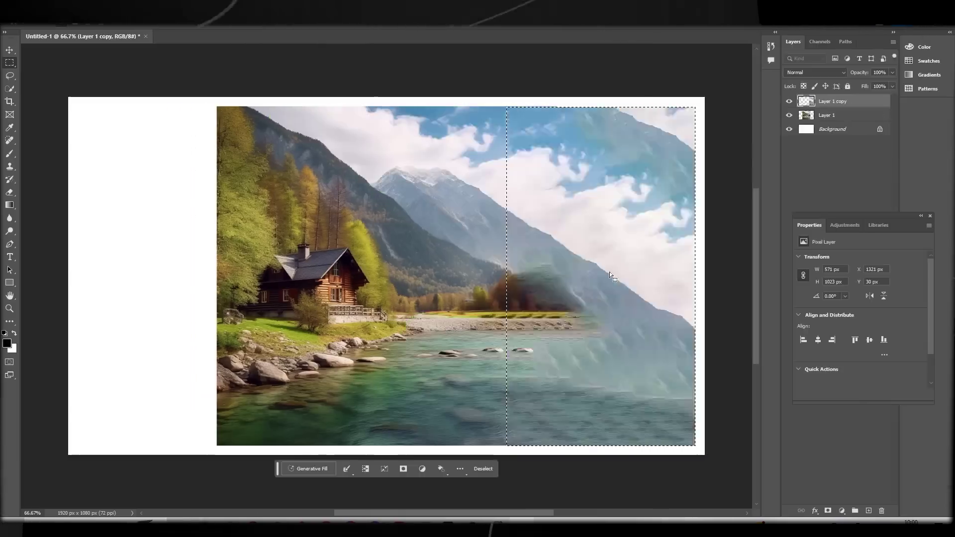
right_click(568, 207)
click(592, 213)
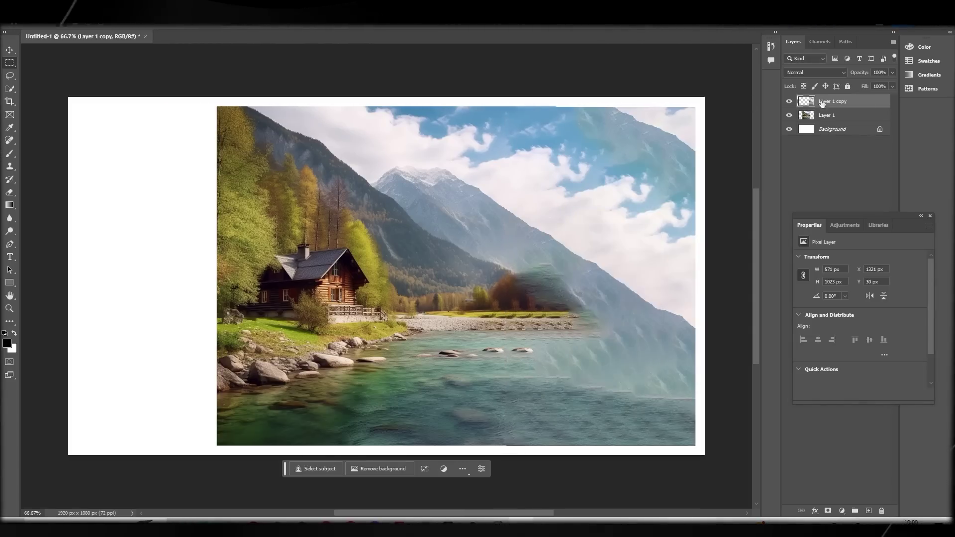
click(789, 101)
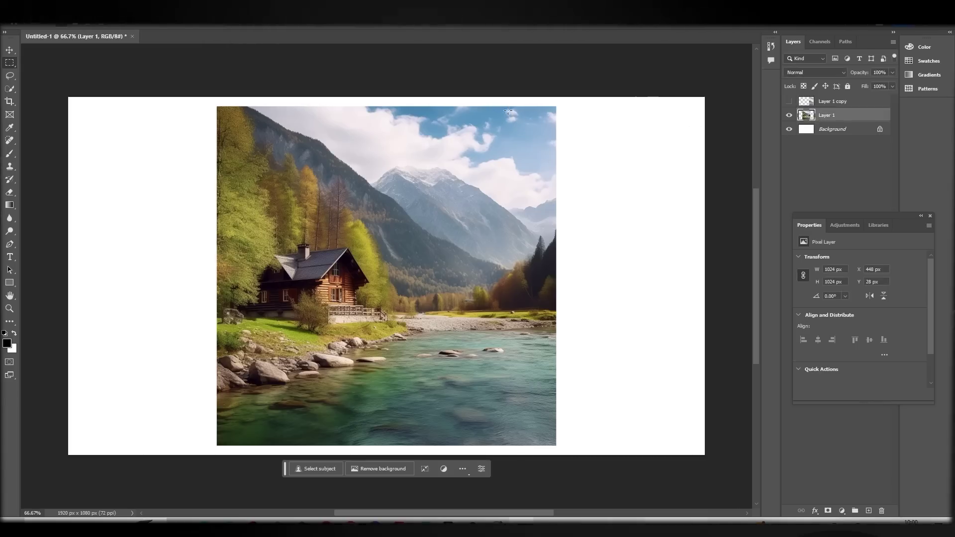
drag(496, 107, 657, 445)
Generative Fill the selected right area with scenery
right_click(585, 340)
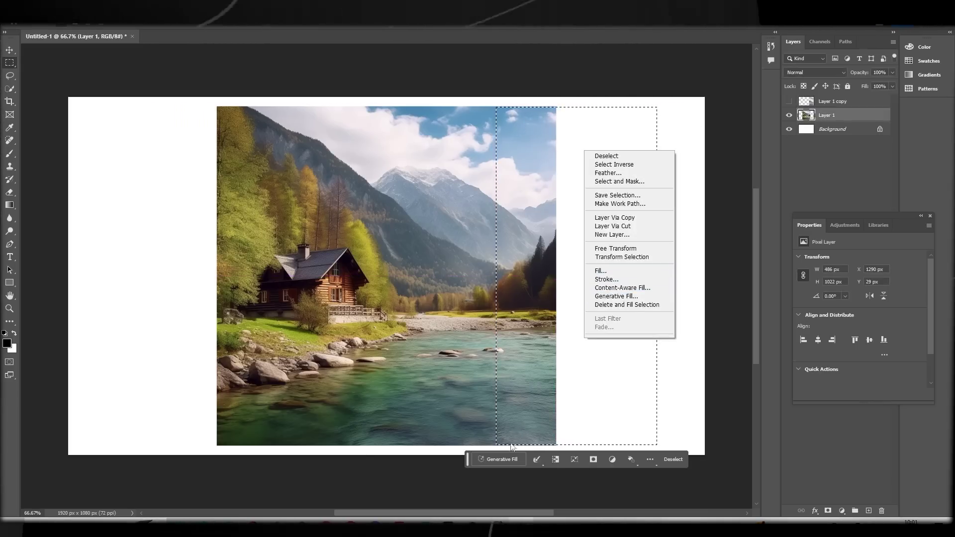
click(615, 296)
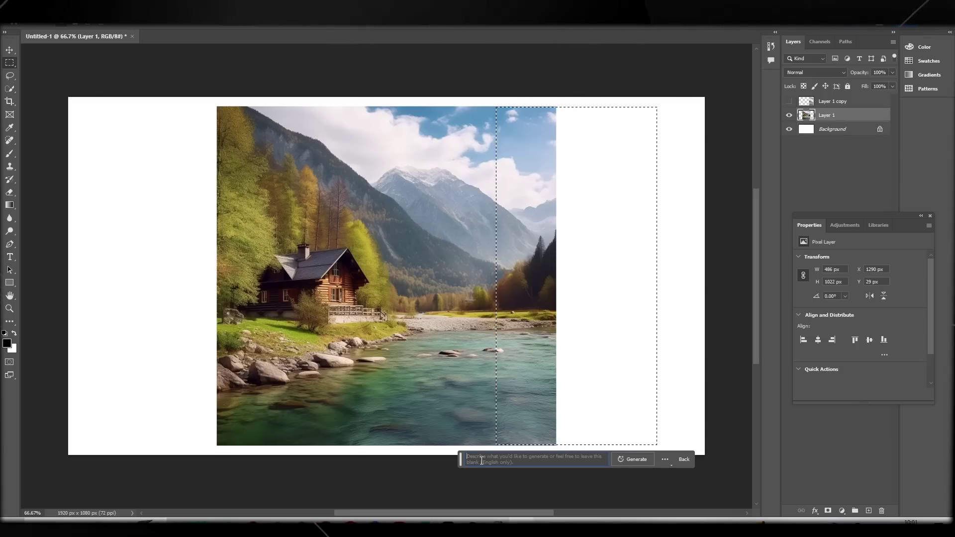
click(628, 460)
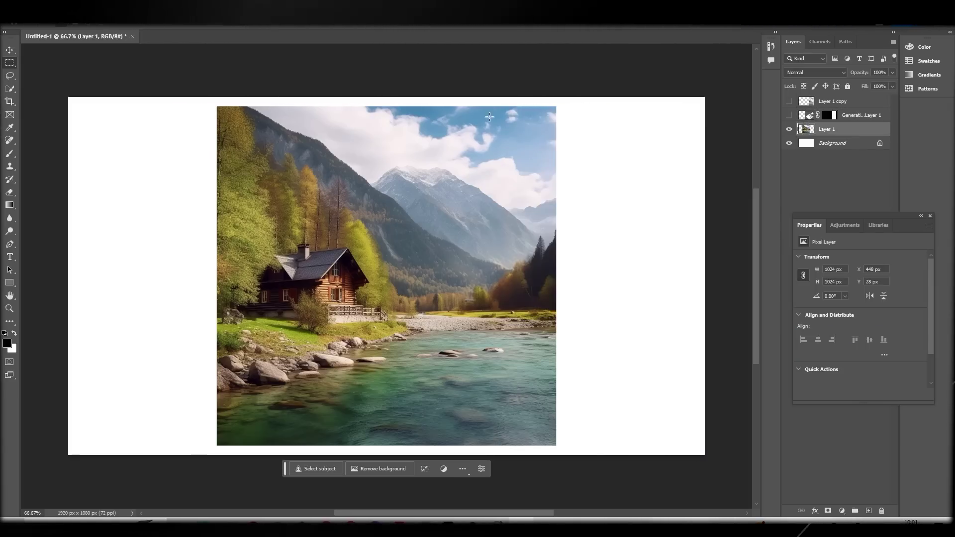
Reselect the empty right strip, generate scenery into Generative Layer 2, then hide it
drag(465, 98, 642, 456)
right_click(624, 388)
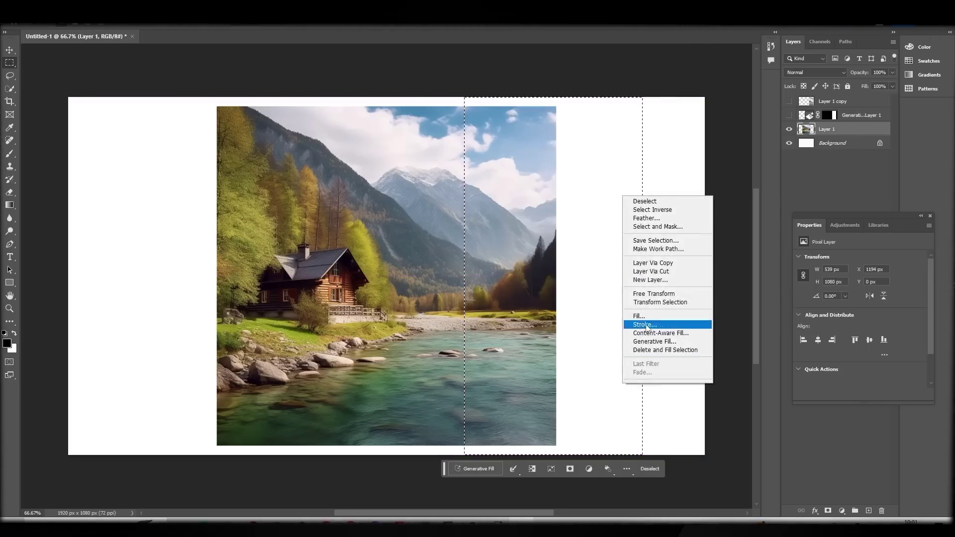
click(649, 342)
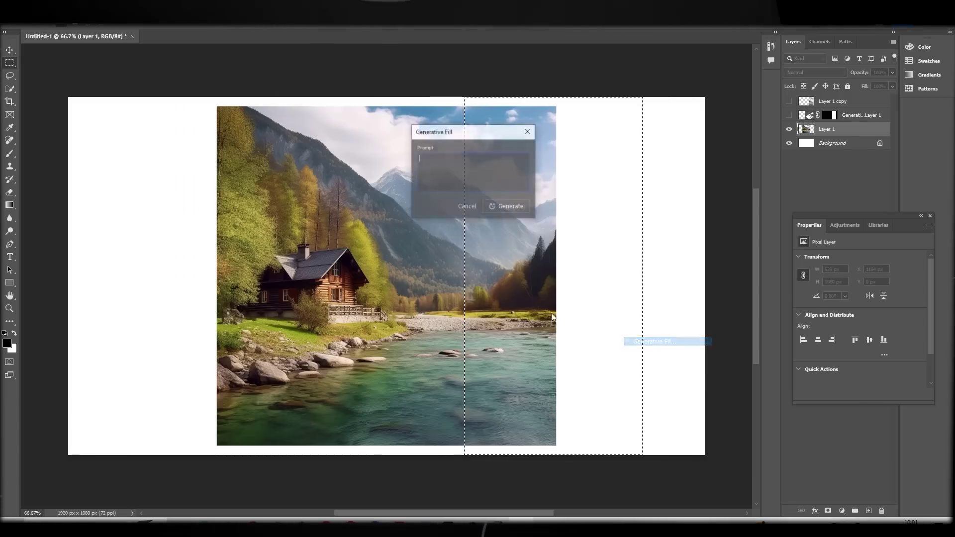
click(506, 206)
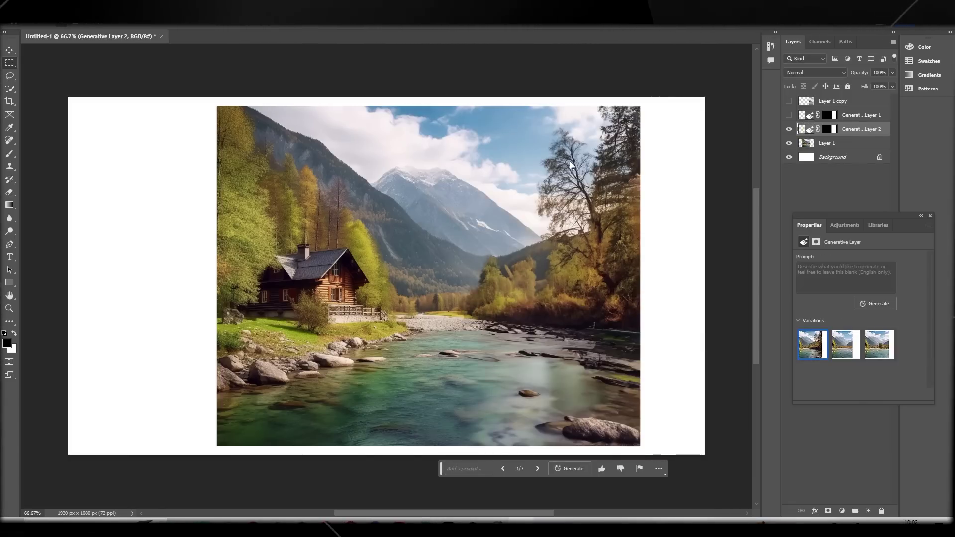
click(789, 129)
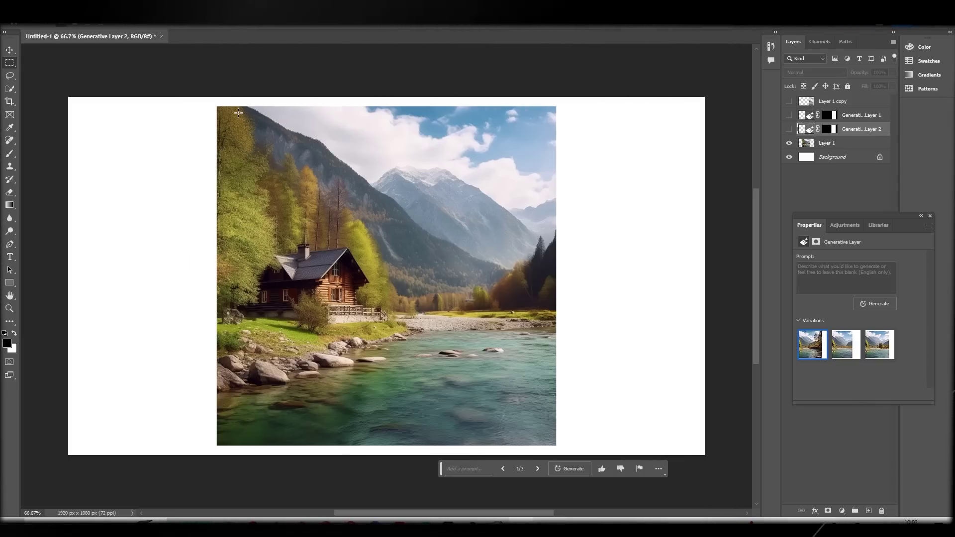
Compare Generative Layer 2 against Layer 1 copy, keep the autumn-tree version visible, and select Layer 1
key(ctrl+comma)
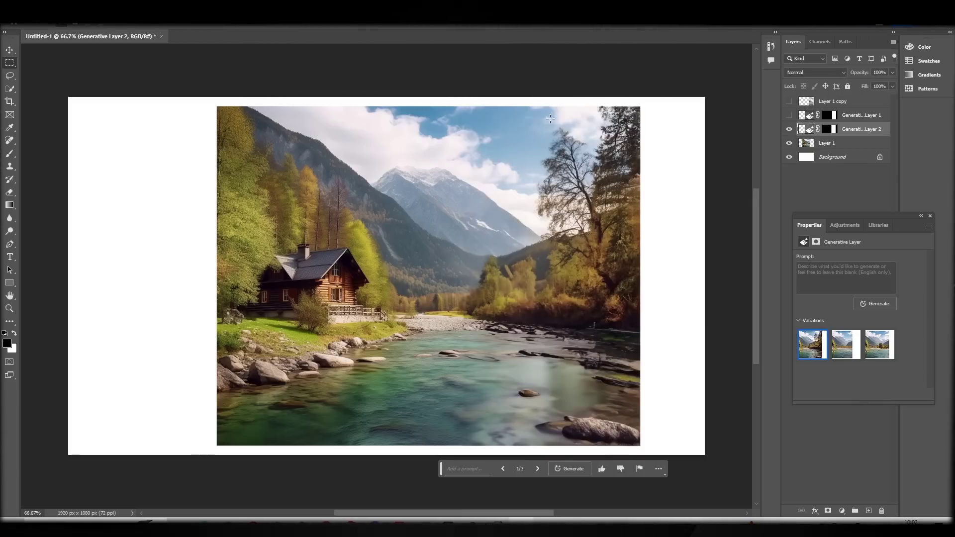
click(789, 130)
click(788, 101)
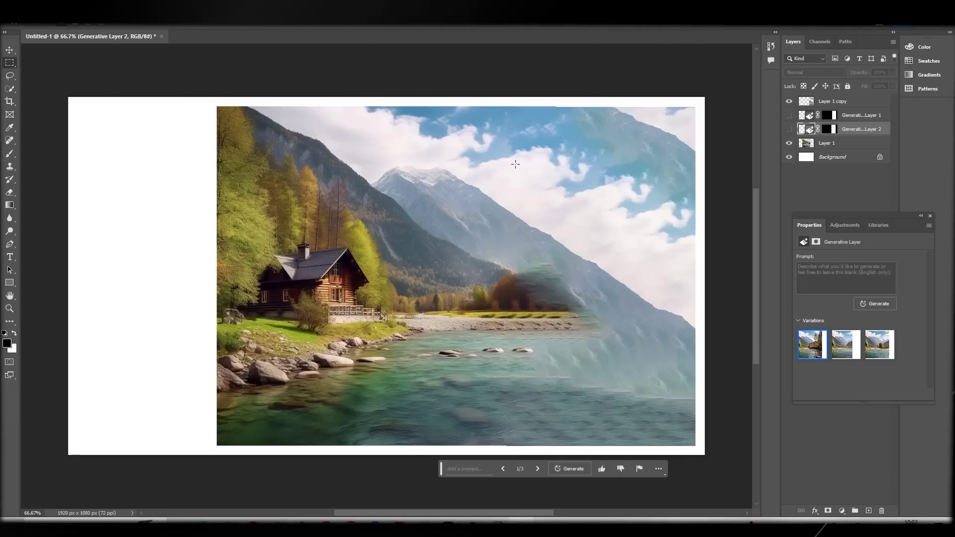
click(789, 101)
click(789, 128)
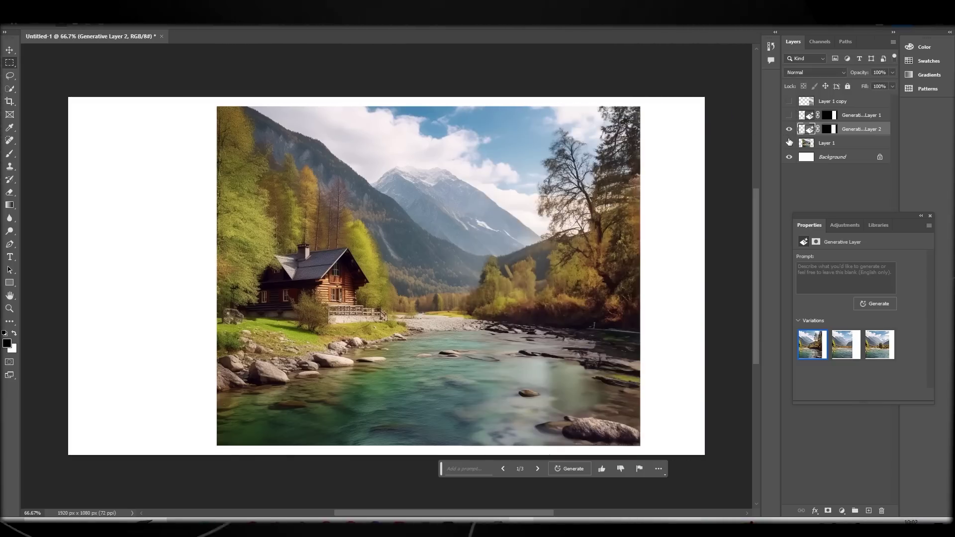
click(789, 130)
click(789, 130)
click(826, 143)
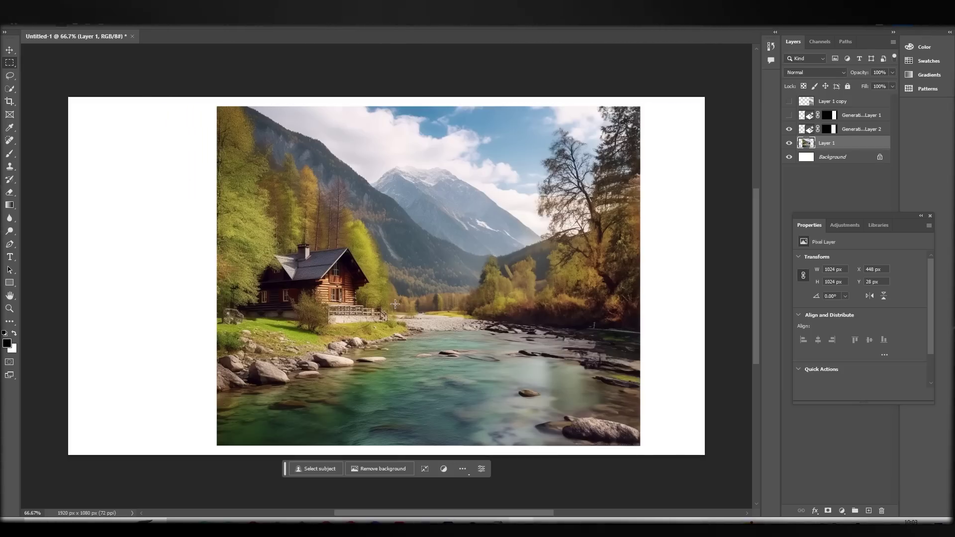
Select the lower-centre river and generate 'A bear', cycling through its three variations
drag(401, 314, 554, 434)
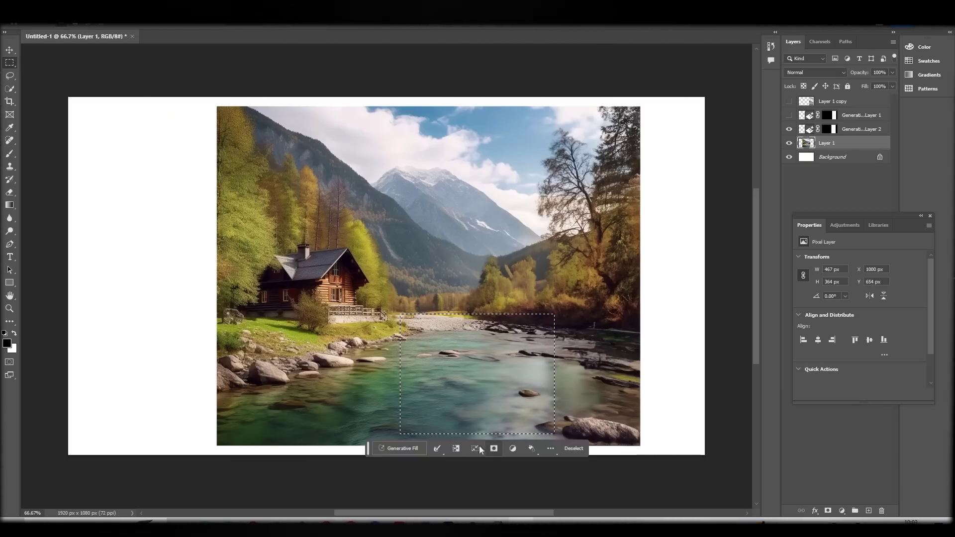
click(398, 448)
text(A bear)
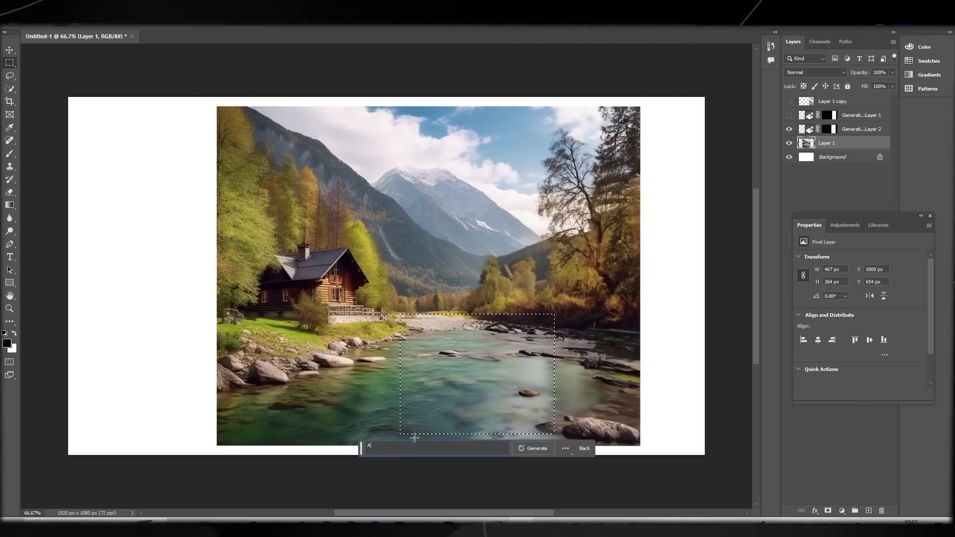
click(524, 447)
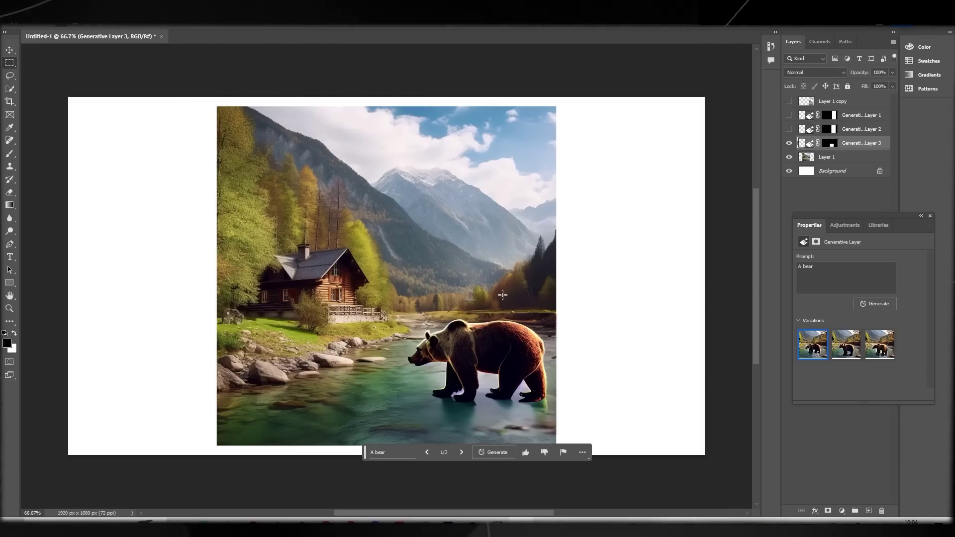
click(462, 452)
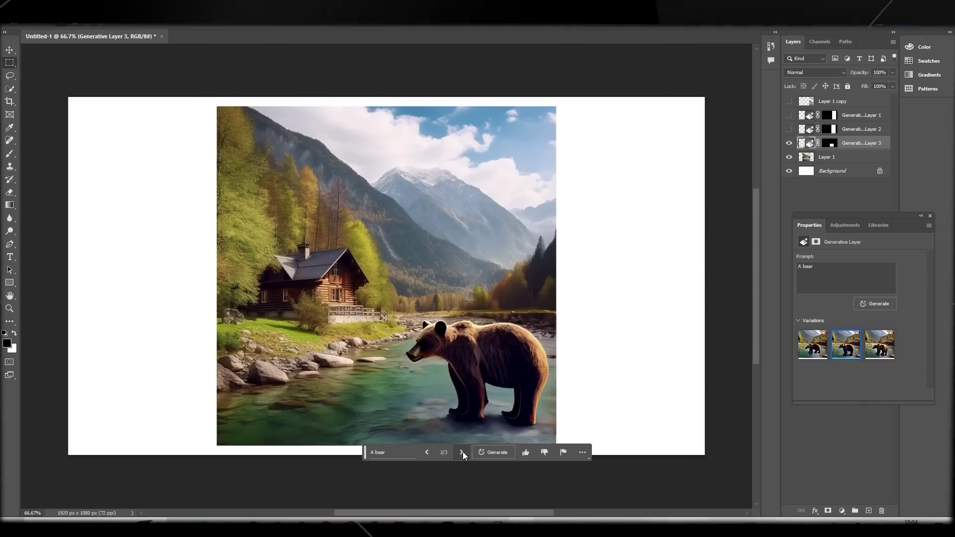
click(462, 453)
click(461, 453)
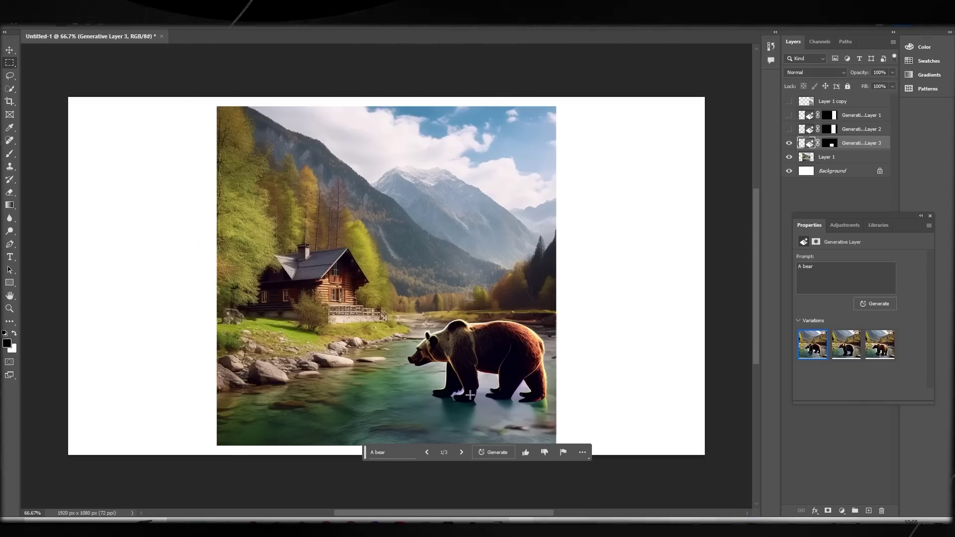
click(463, 452)
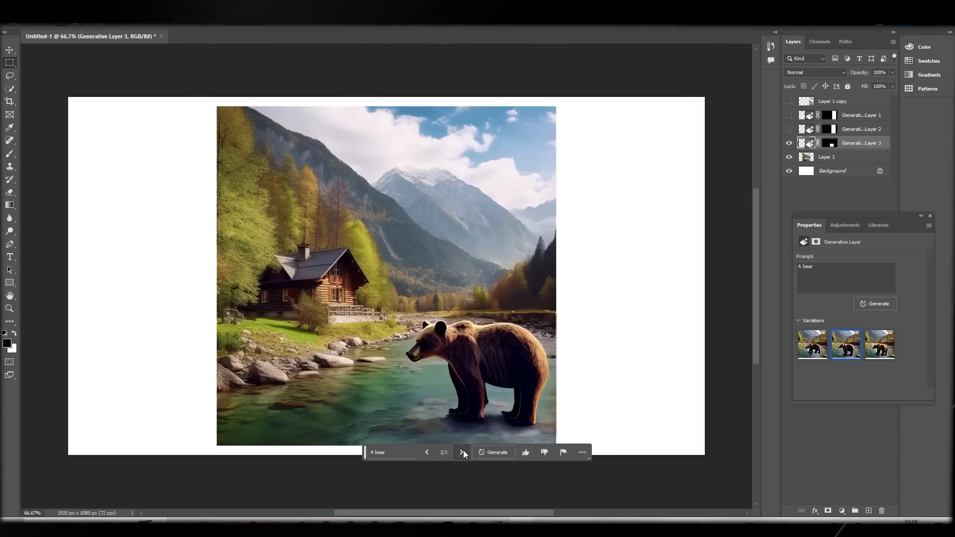
click(463, 453)
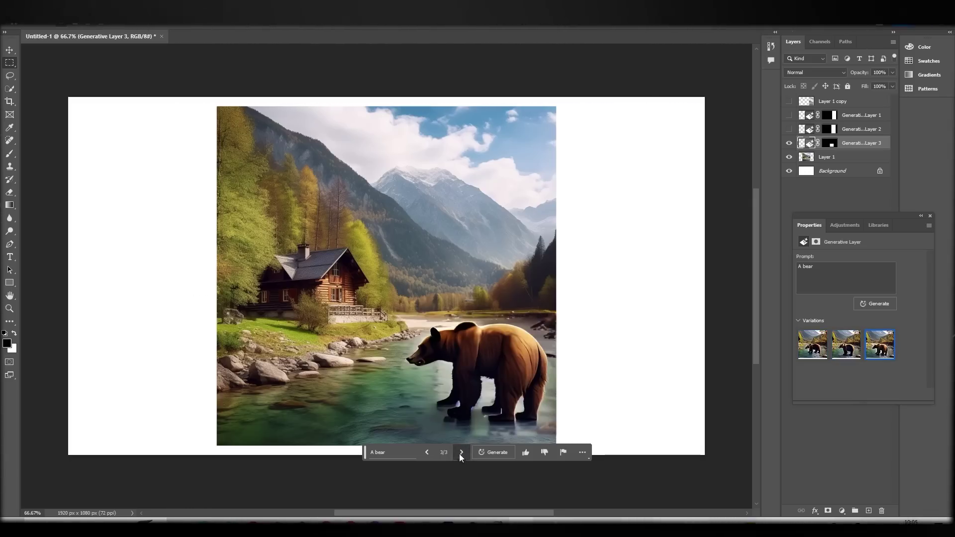
click(461, 452)
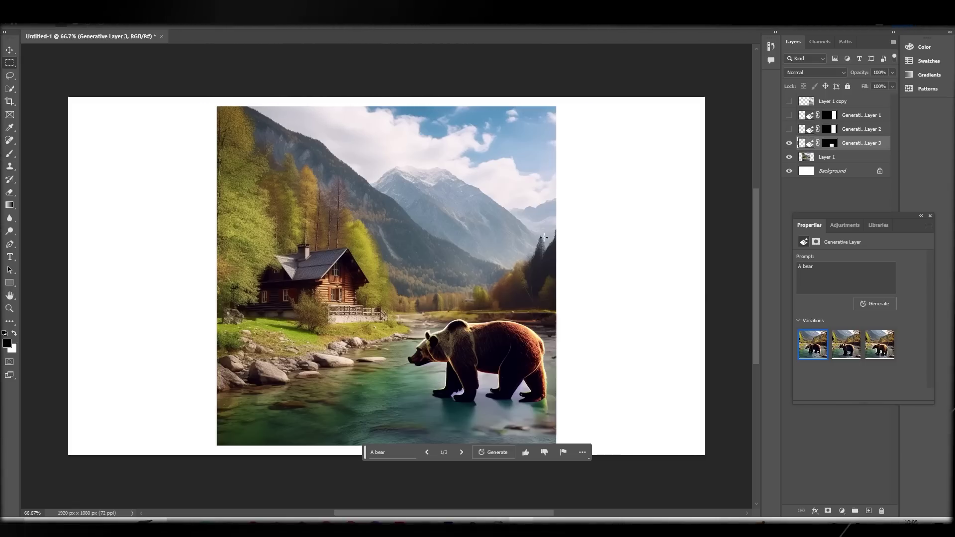
Keep the first bear variation, generate more variations, then make Layer 1 active
scroll(544, 237, down, 1)
scroll(517, 258, up, 1)
scroll(495, 285, down, 1)
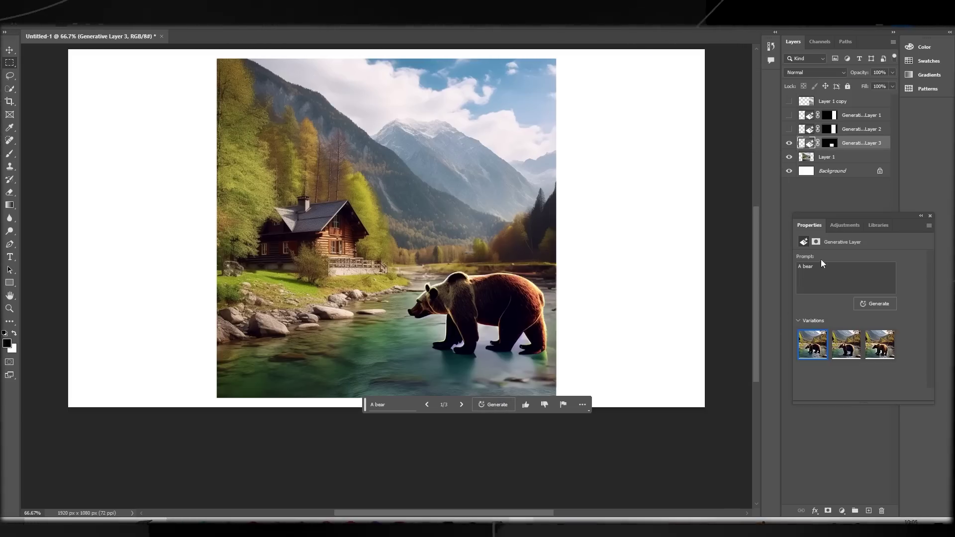
click(888, 348)
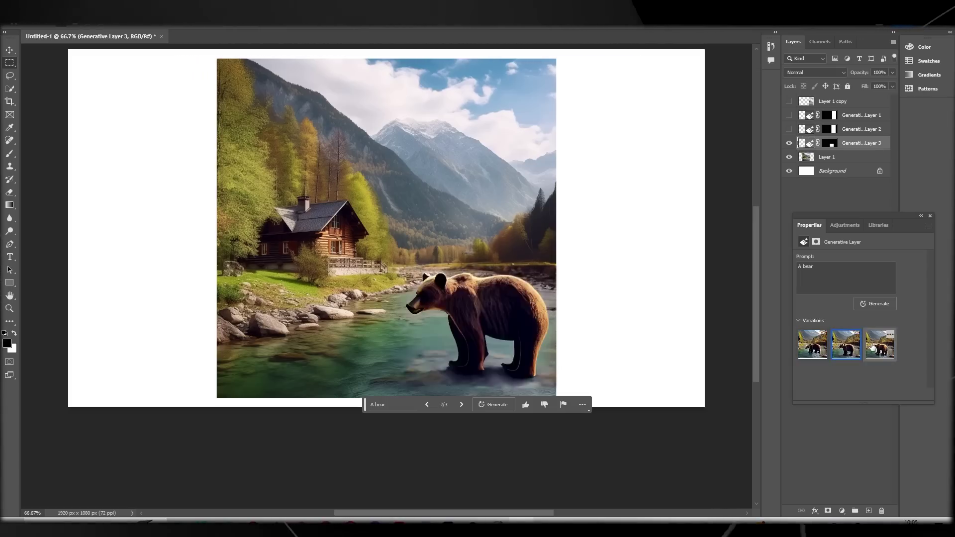
click(820, 346)
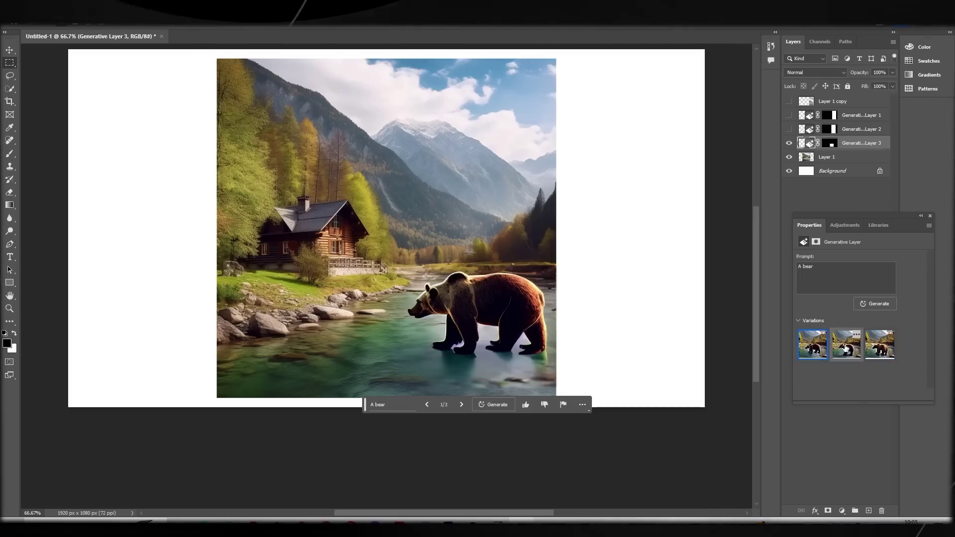
click(496, 405)
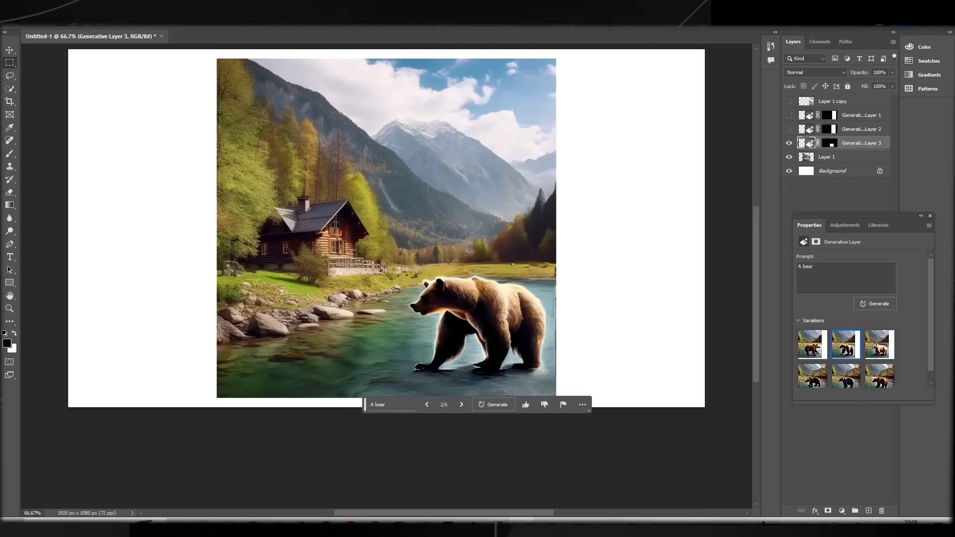
scroll(448, 266, down, 1)
scroll(445, 268, up, 3)
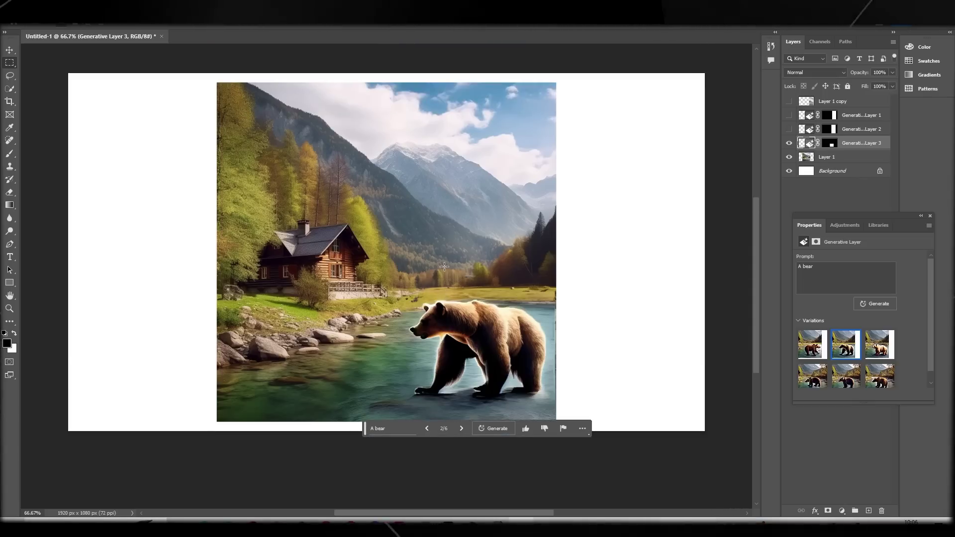
scroll(427, 249, up, 3)
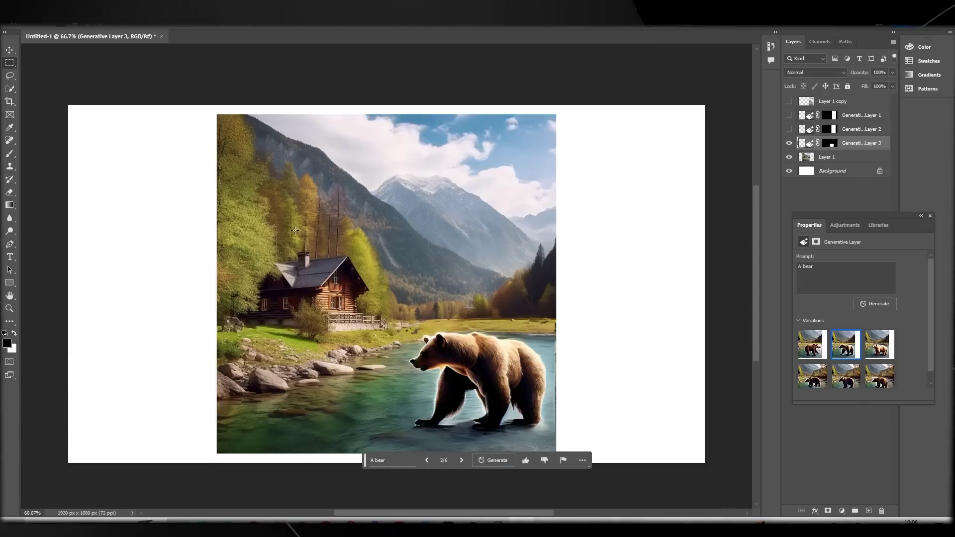
key(alt+bracketleft)
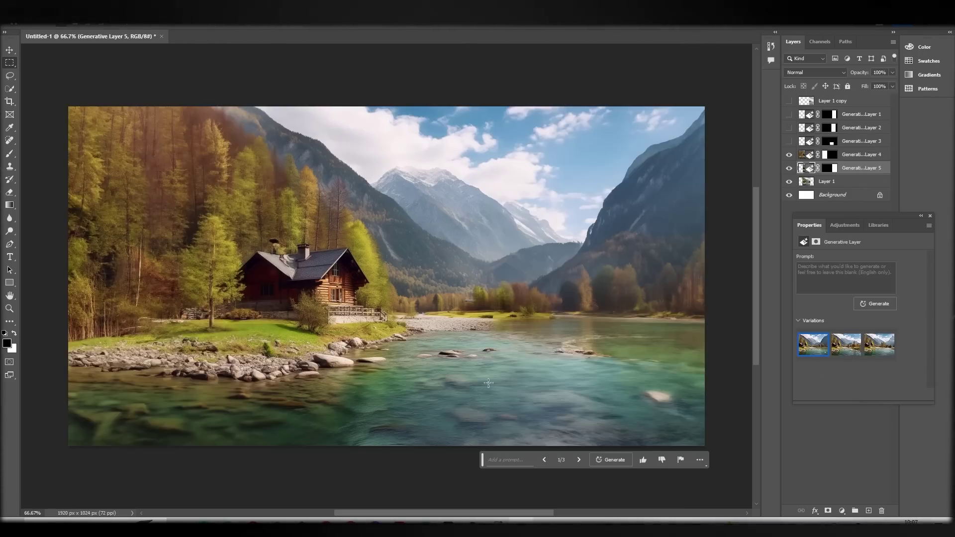
drag(478, 513, 458, 504)
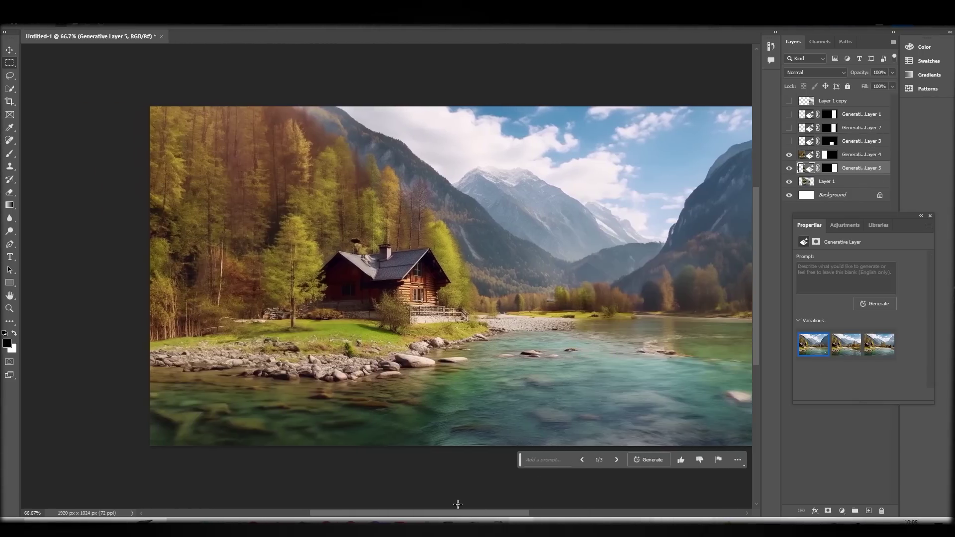
click(789, 154)
click(789, 168)
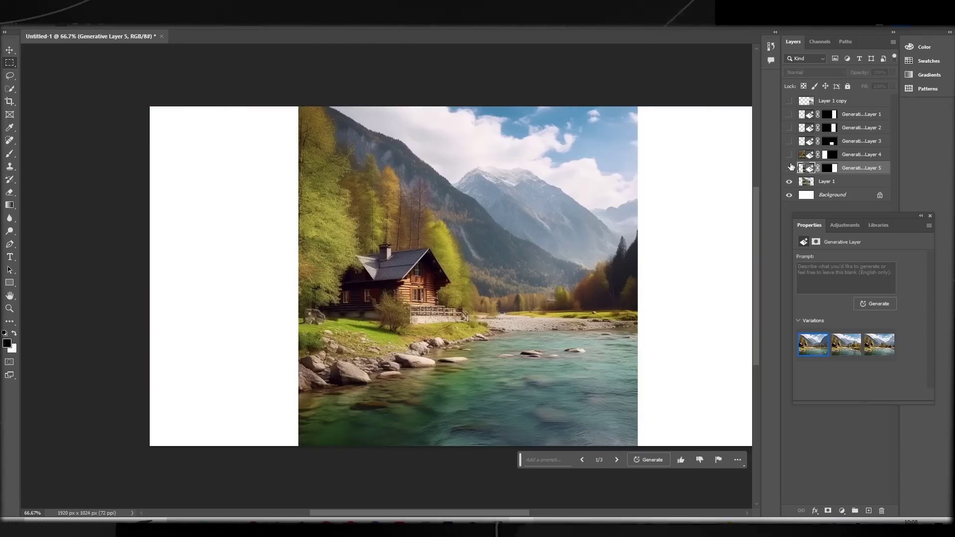
click(790, 168)
click(789, 155)
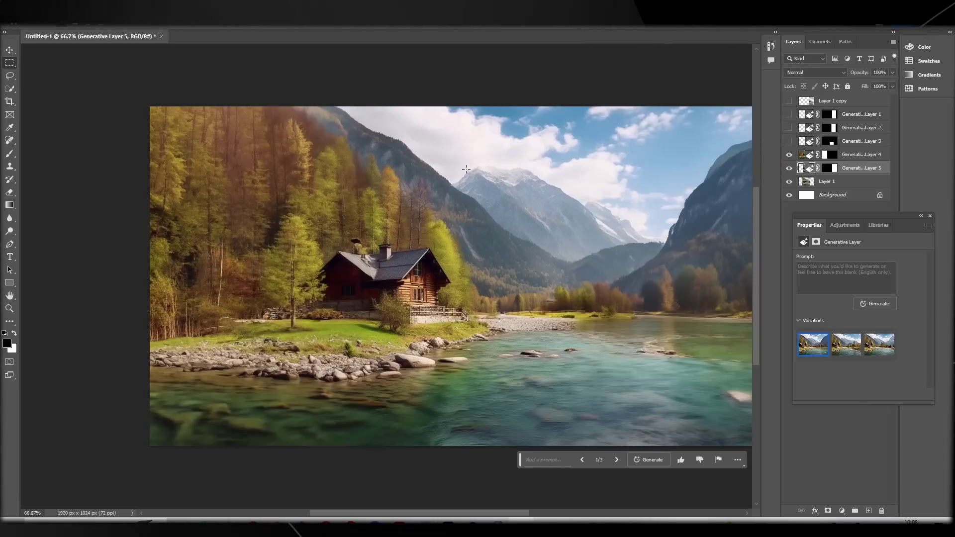
scroll(516, 149, down, 1)
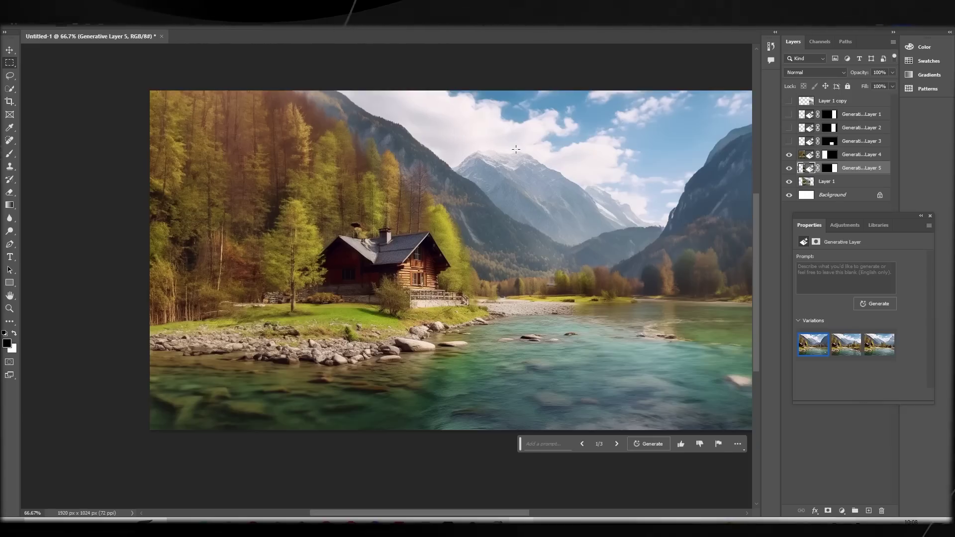
scroll(516, 149, up, 1)
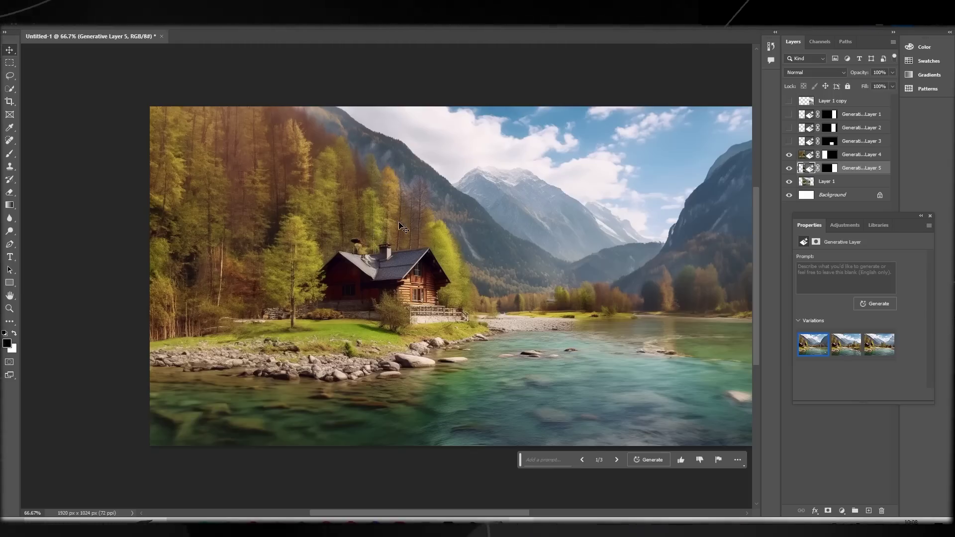
scroll(403, 229, down, 1)
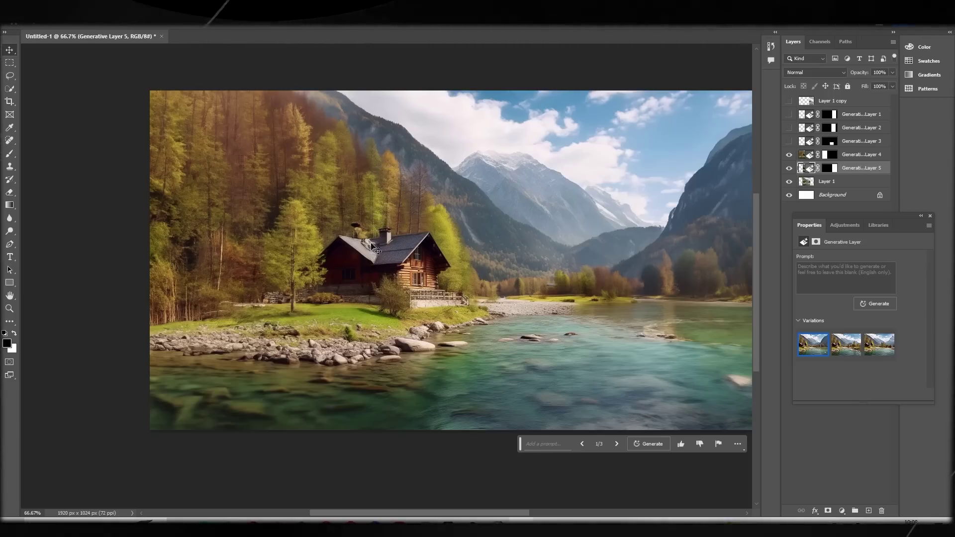
click(790, 156)
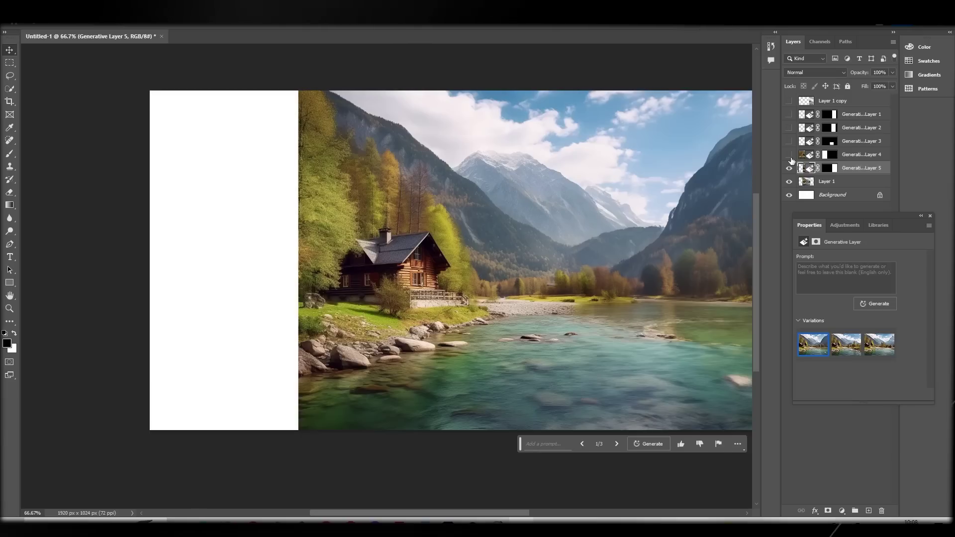
click(790, 155)
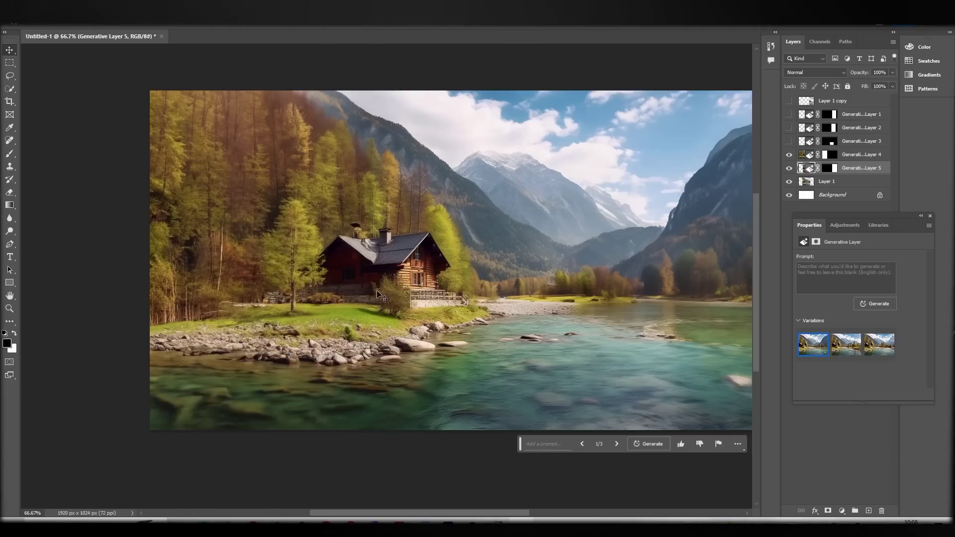
scroll(523, 213, down, 2)
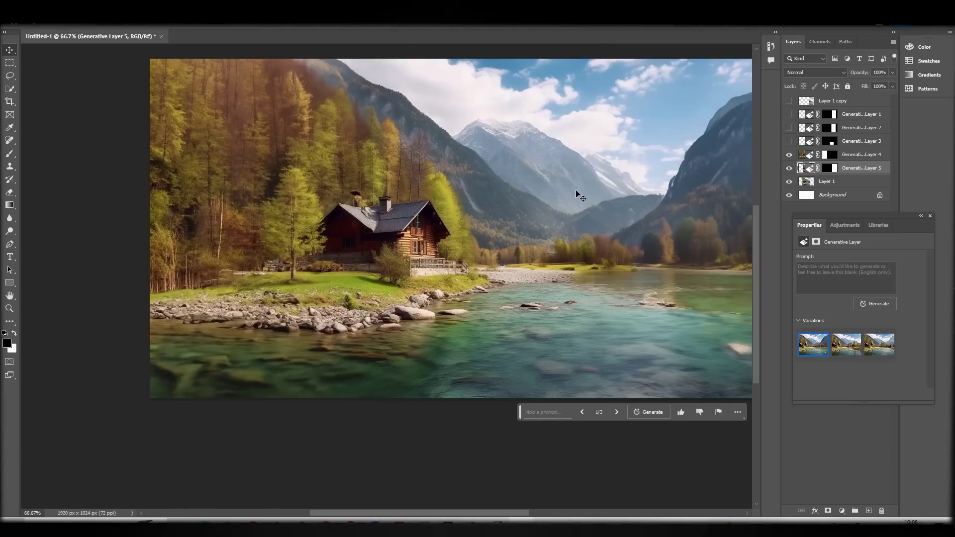
scroll(576, 196, up, 3)
scroll(518, 513, right, 1)
scroll(518, 512, right, 1)
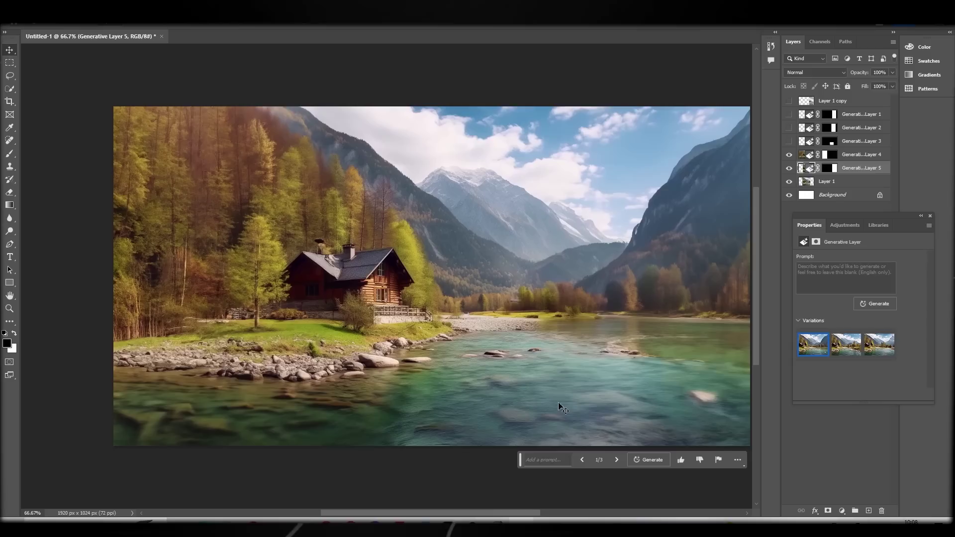
scroll(544, 513, right, 1)
scroll(544, 512, right, 1)
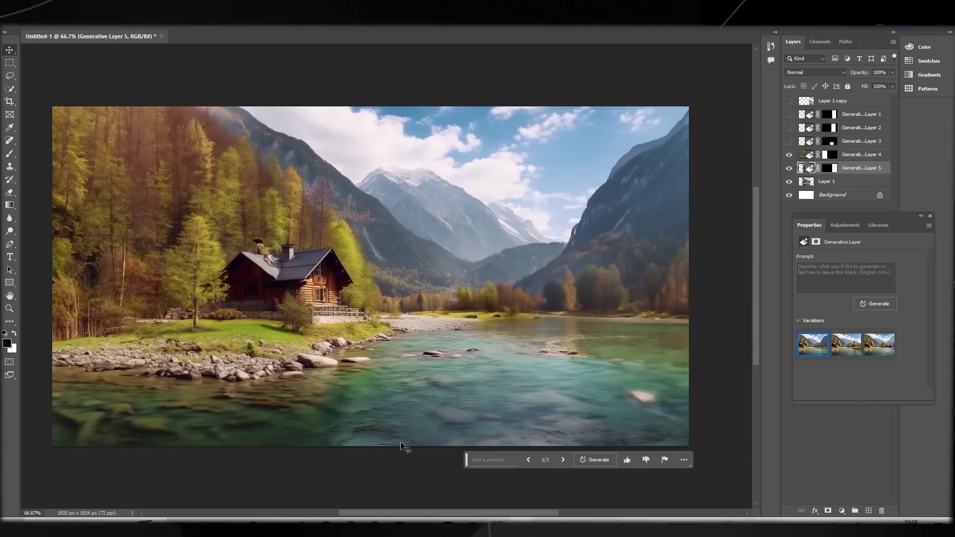
scroll(490, 493, left, 2)
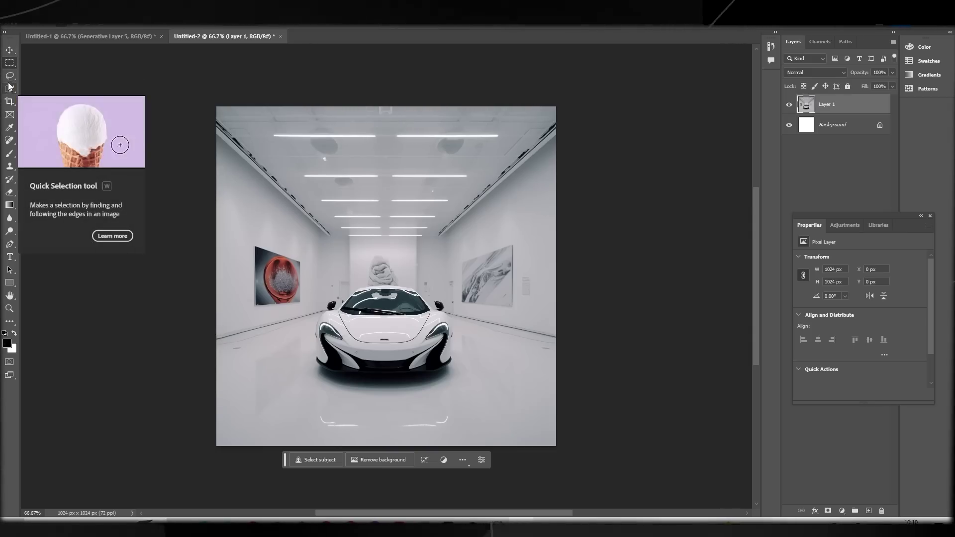
Generative Fill a removal of the red left-wall painting, keeping variation 3 of 3
mouse_move(244, 237)
mouse_down()
mouse_move(318, 279)
mouse_move(314, 318)
mouse_move(289, 287)
mouse_up()
right_click(290, 287)
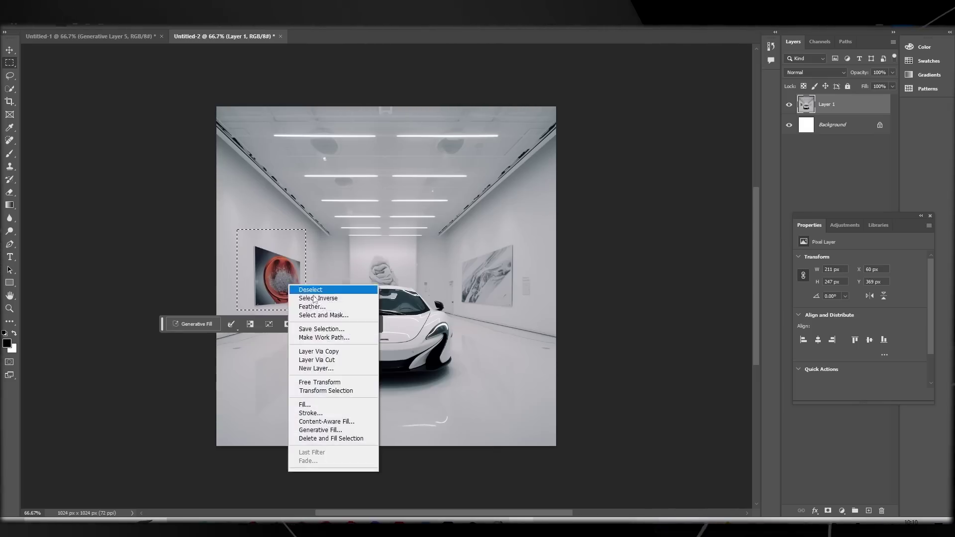
click(319, 431)
click(490, 207)
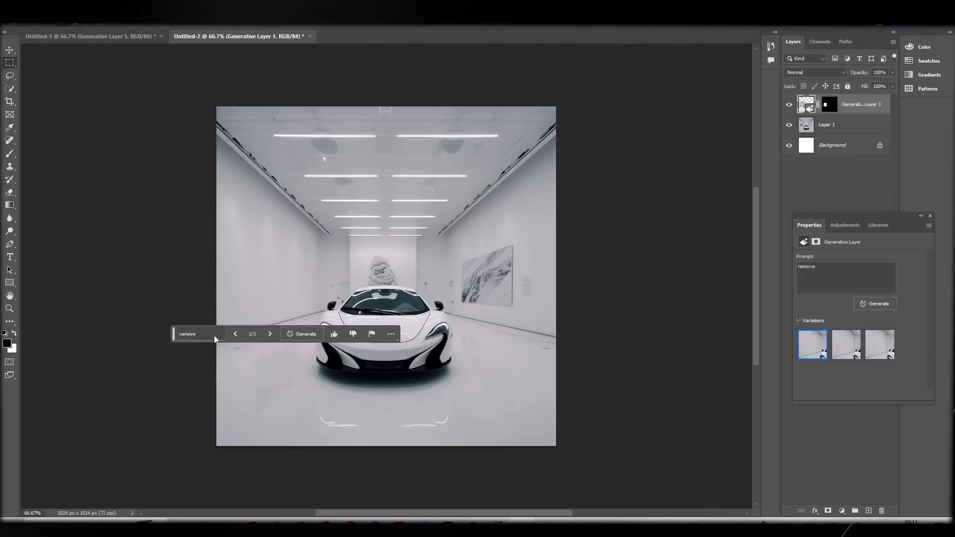
click(268, 333)
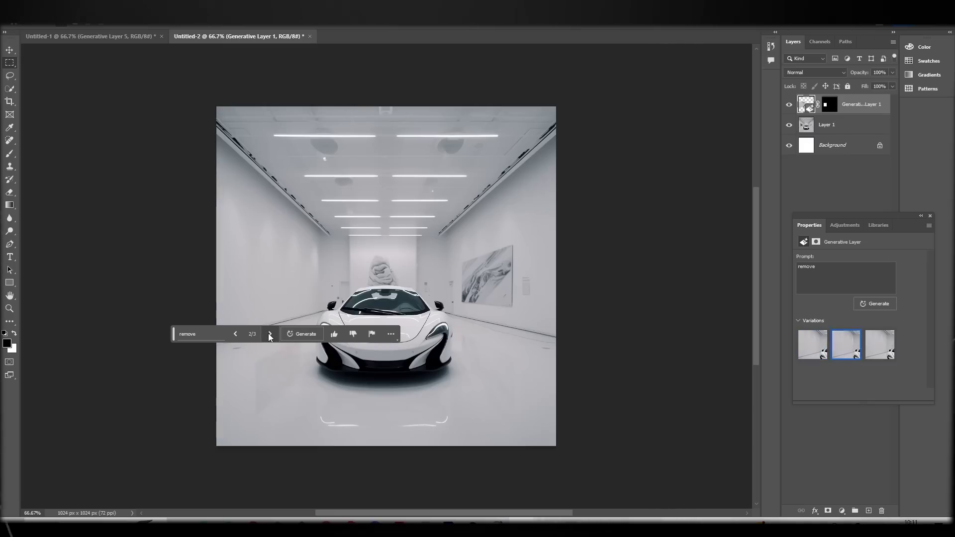
click(268, 333)
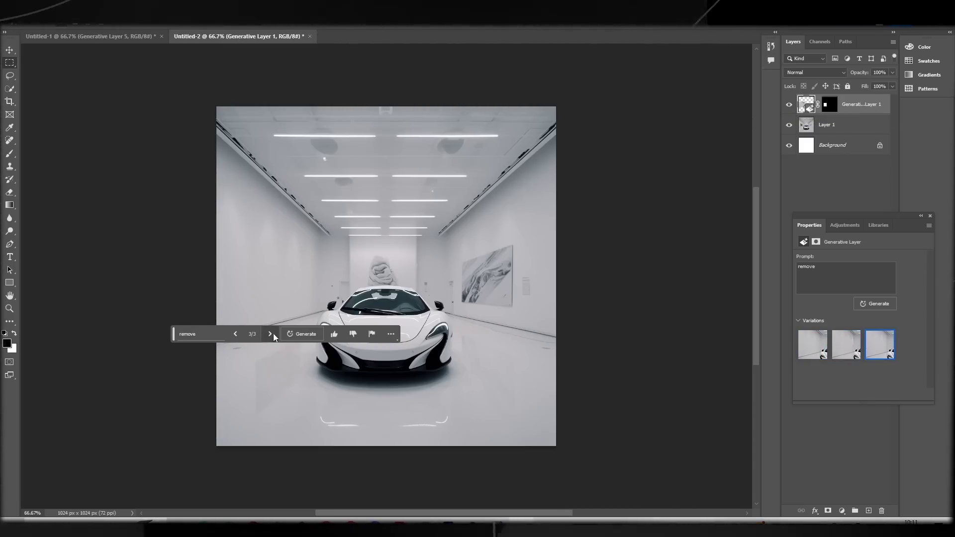
click(389, 335)
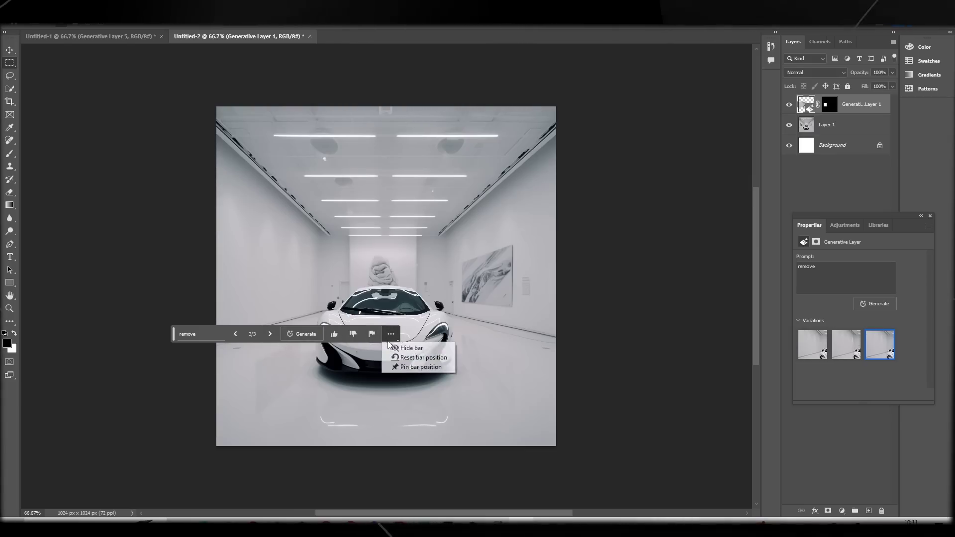
drag(176, 329, 88, 419)
Toggle the removal layer to compare, leave it hidden, and select Layer 1
click(788, 105)
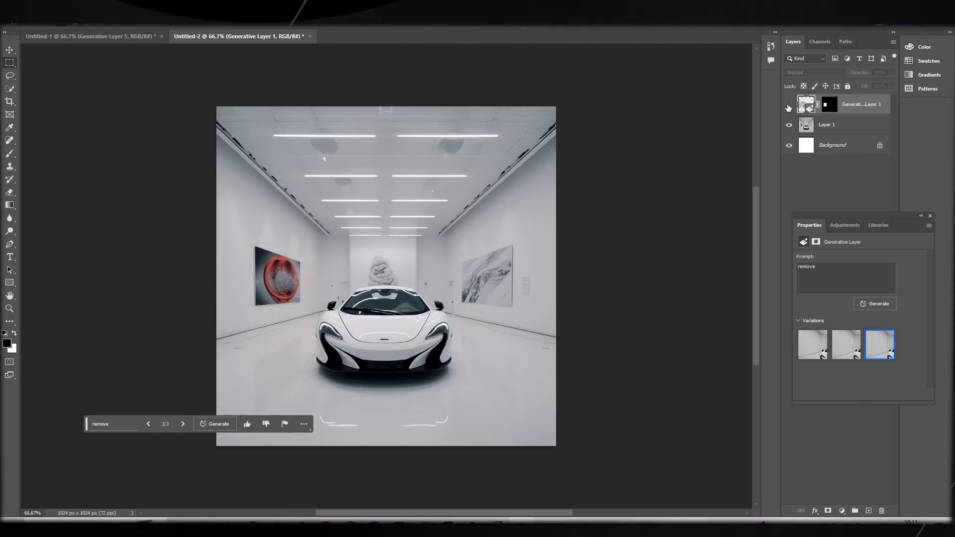
click(789, 106)
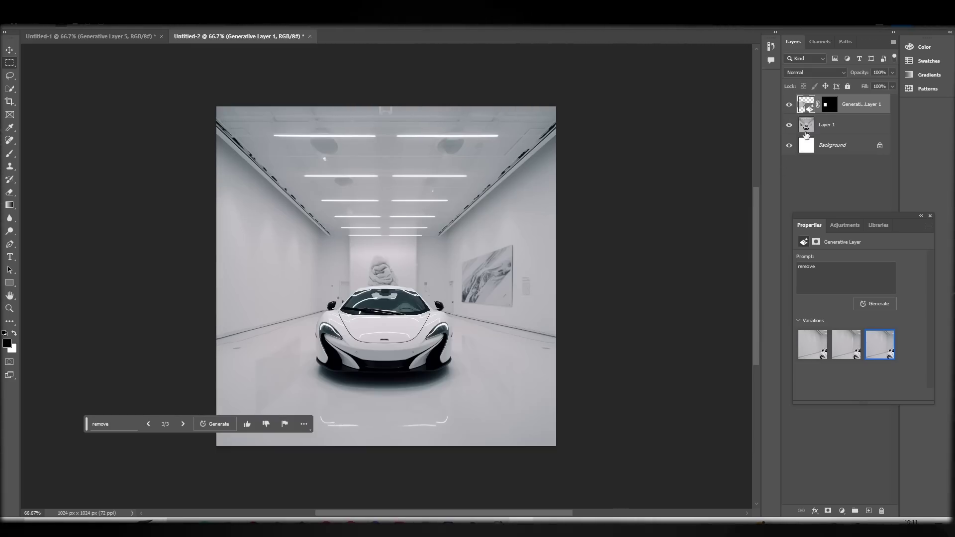
click(789, 105)
click(827, 125)
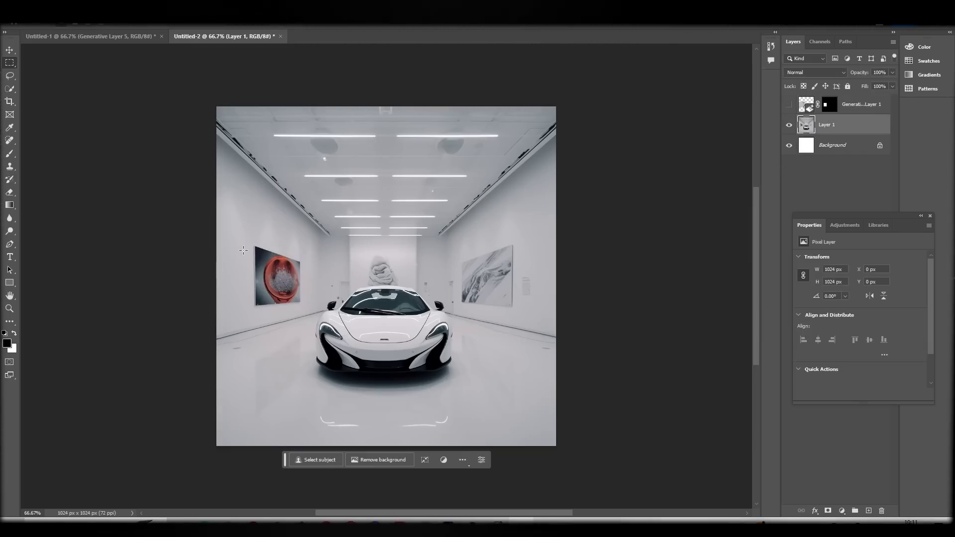
Content-Aware Fill the red painting's area as a new layer
drag(246, 238, 308, 314)
right_click(304, 308)
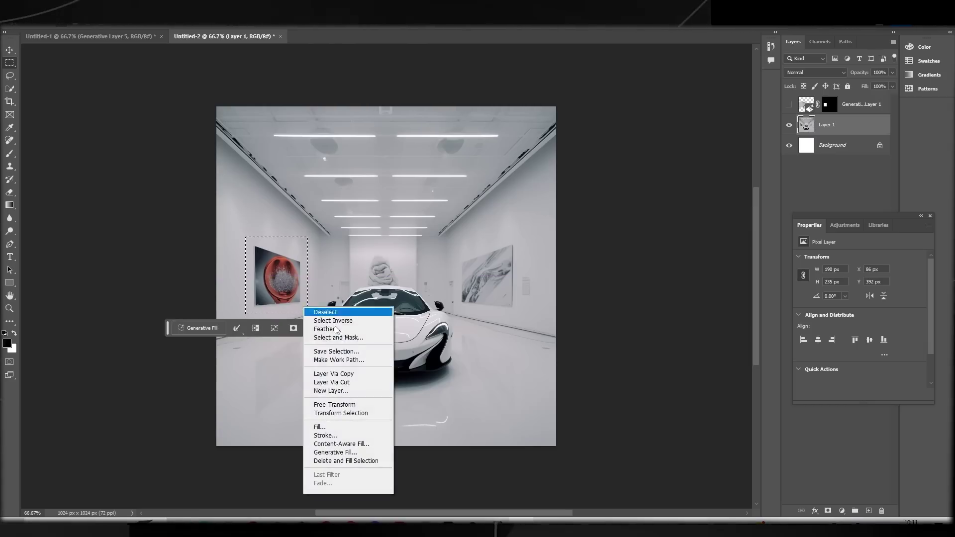
click(335, 452)
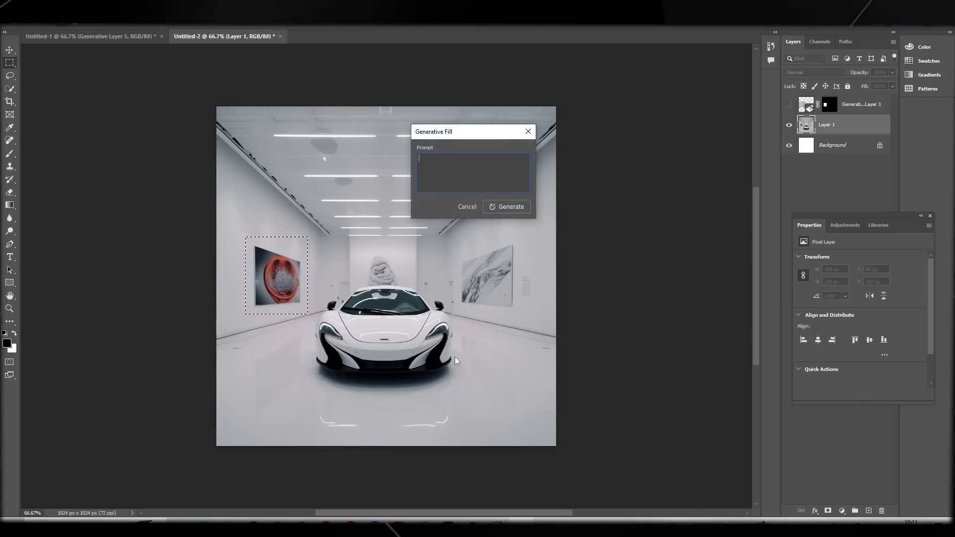
click(467, 207)
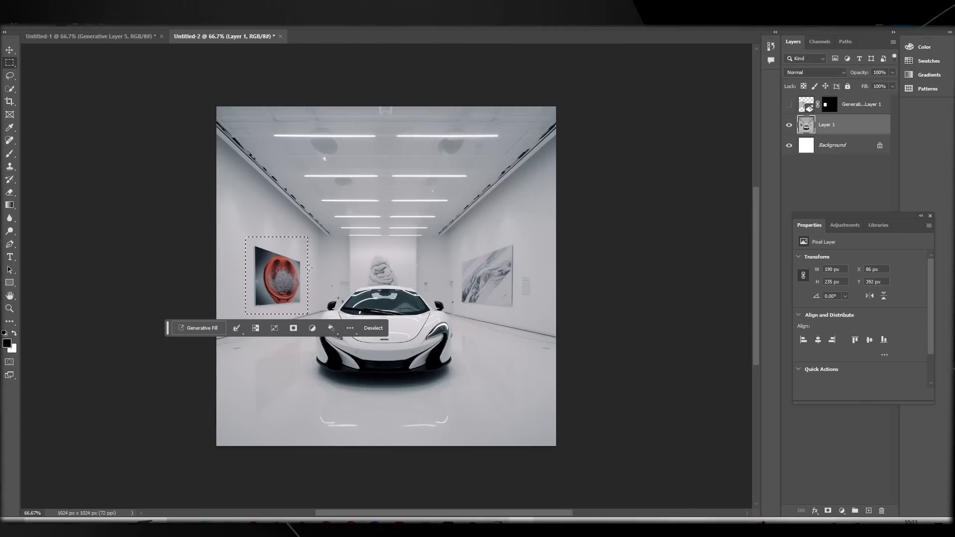
right_click(261, 282)
click(299, 424)
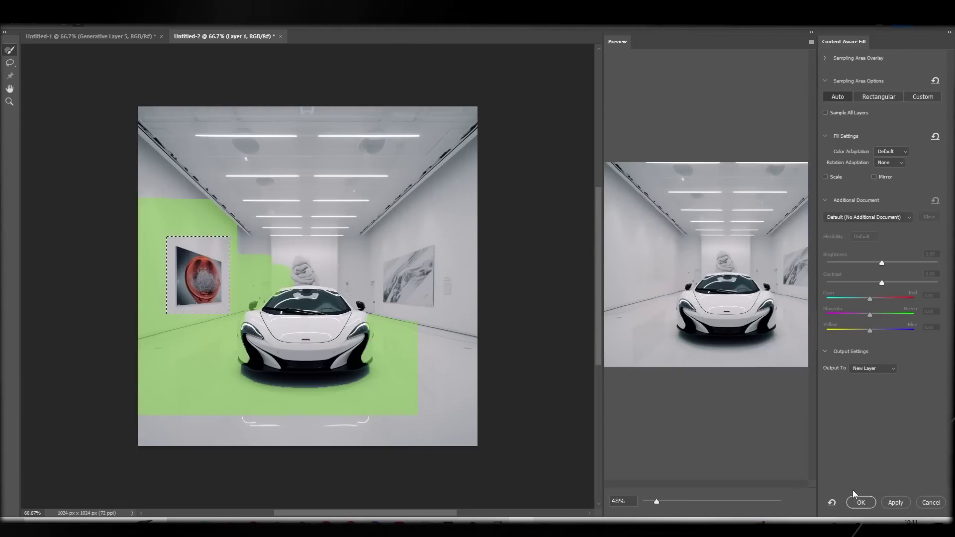
click(860, 503)
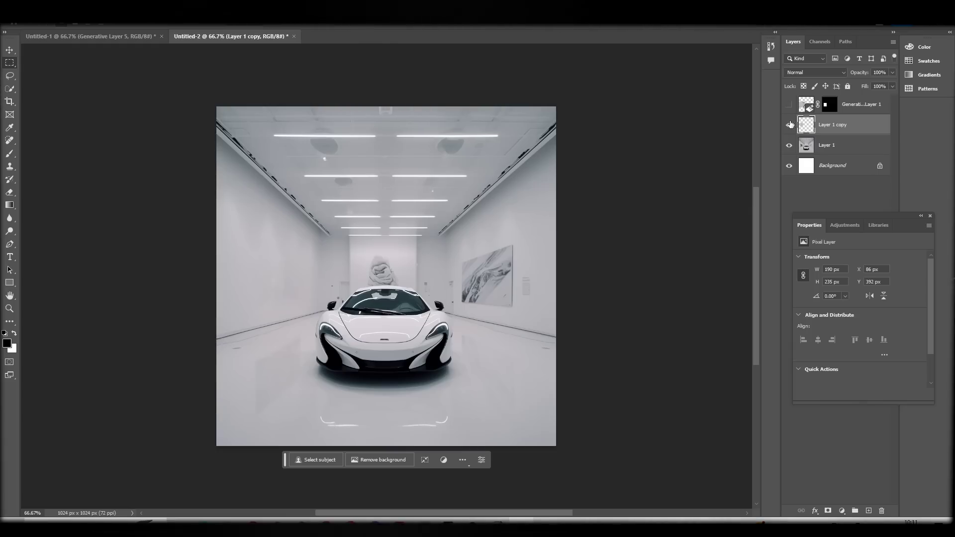
Compare the filled layer, turn both removal layers visible, and select Layer 1
click(789, 124)
click(789, 125)
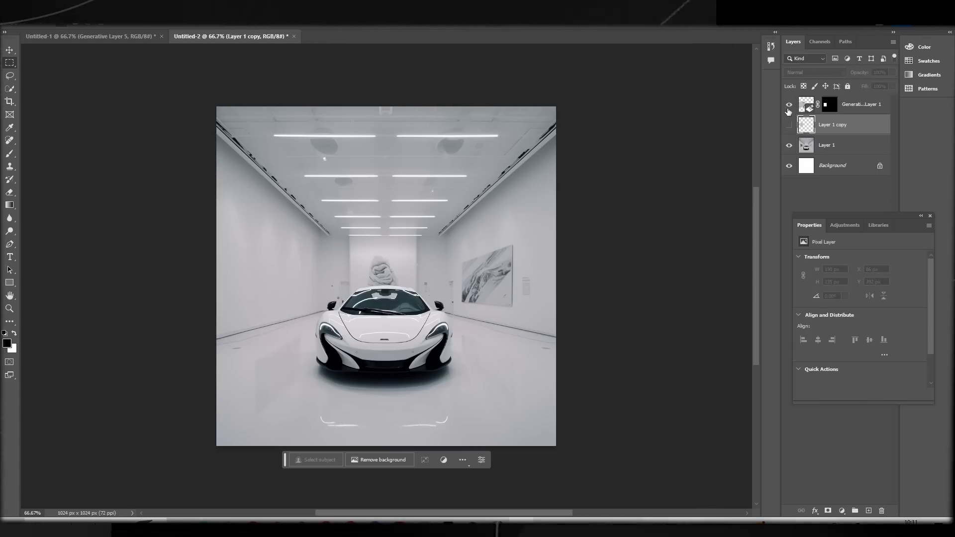
click(790, 124)
click(789, 125)
click(789, 105)
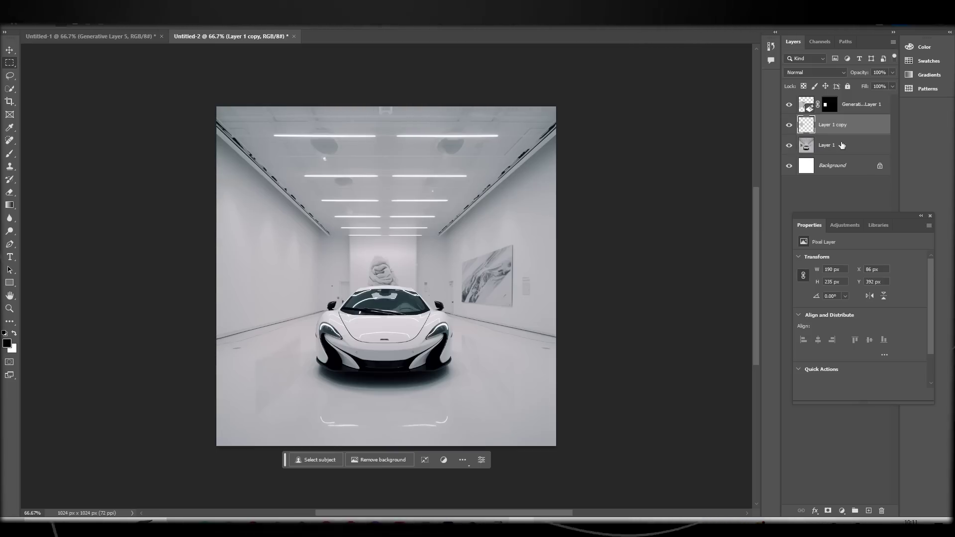
click(816, 145)
Generative Fill 'remove' over the right-wall painting, then select a 172 x 254 px wall area on Layer 1
drag(454, 254, 503, 293)
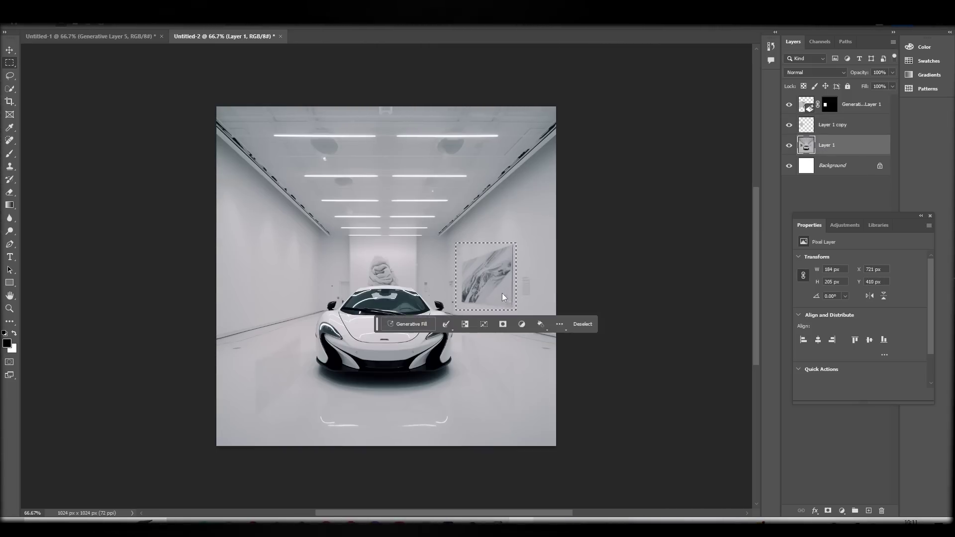
right_click(502, 294)
key(Escape)
click(401, 355)
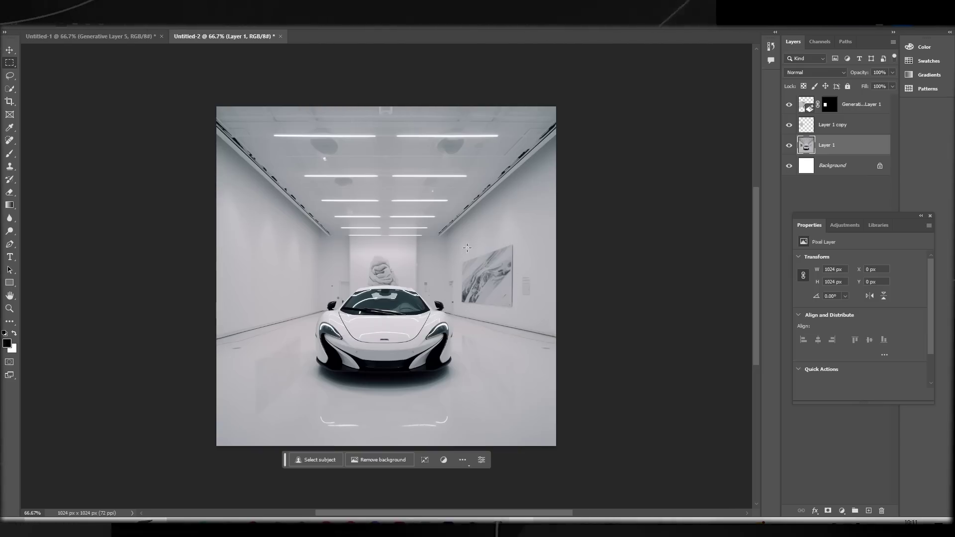
drag(455, 252, 538, 309)
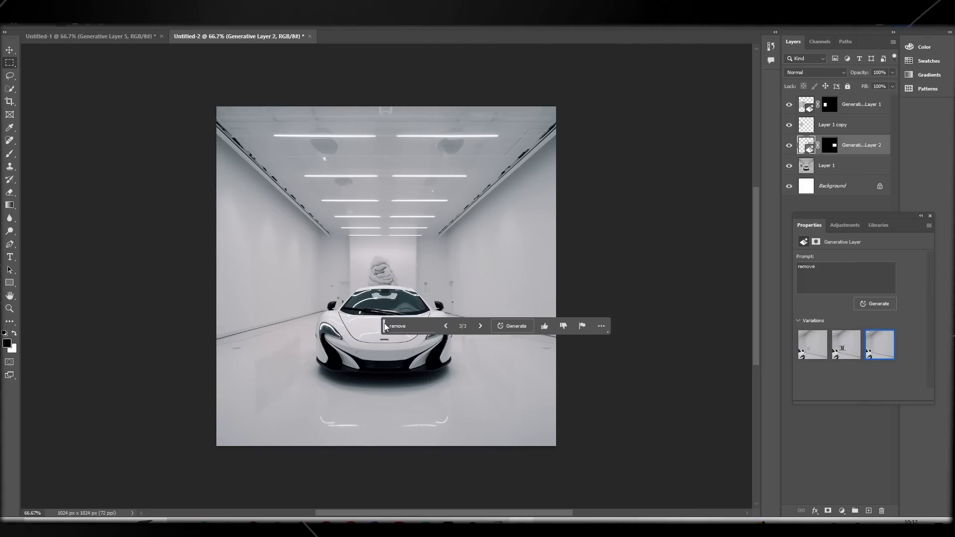
mouse_move(387, 324)
mouse_down()
mouse_move(600, 201)
mouse_move(586, 86)
mouse_up()
click(846, 166)
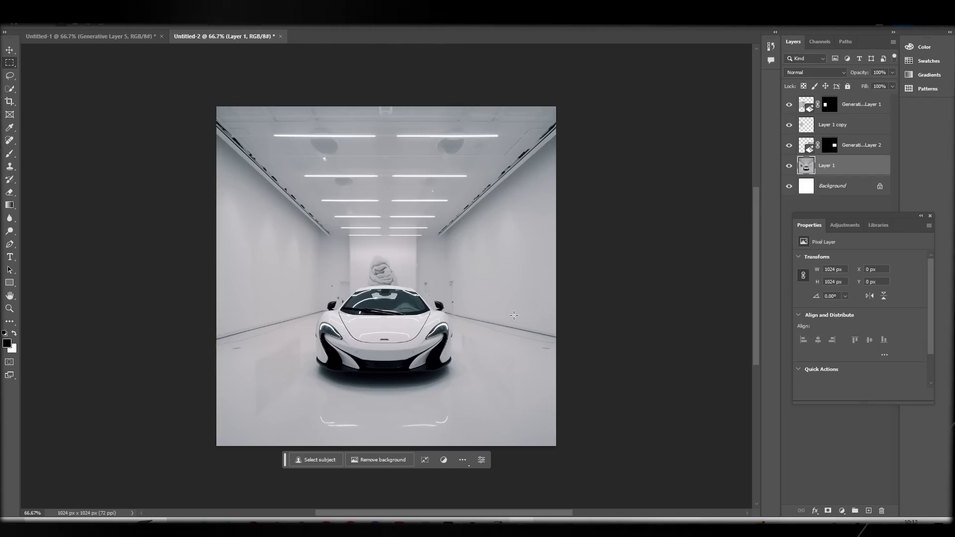
drag(482, 278, 539, 363)
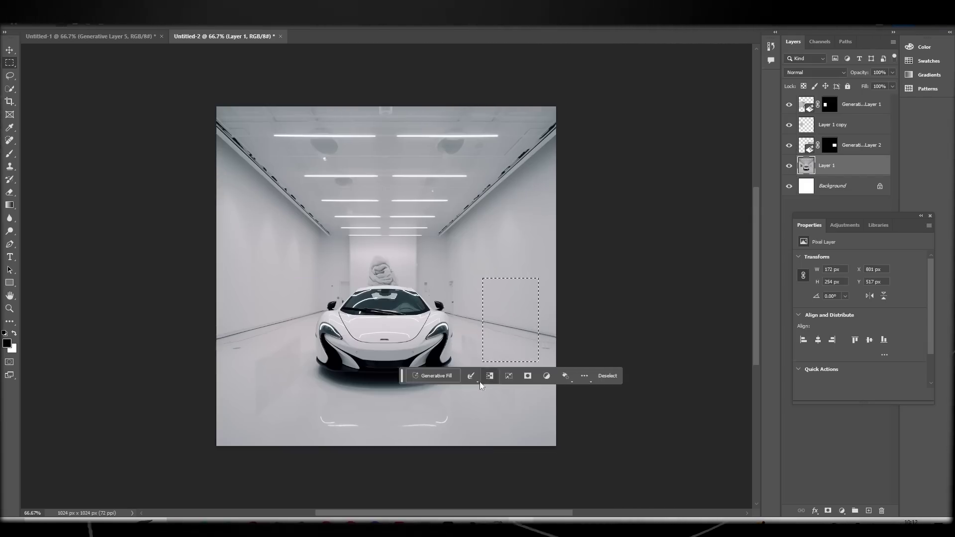
Generate 'a small plantpot' right of the car and keep the grey pot, variation 1/3
click(451, 375)
key(Return)
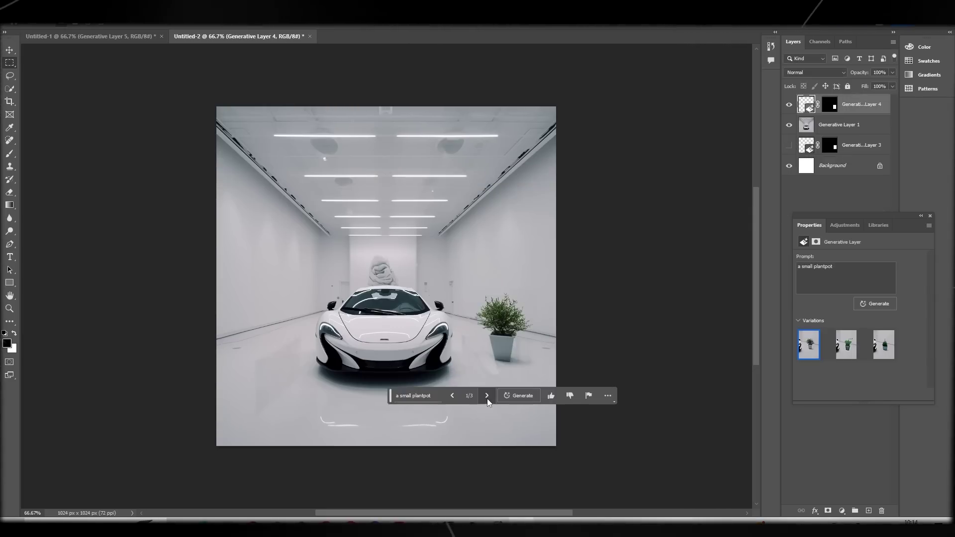
click(487, 397)
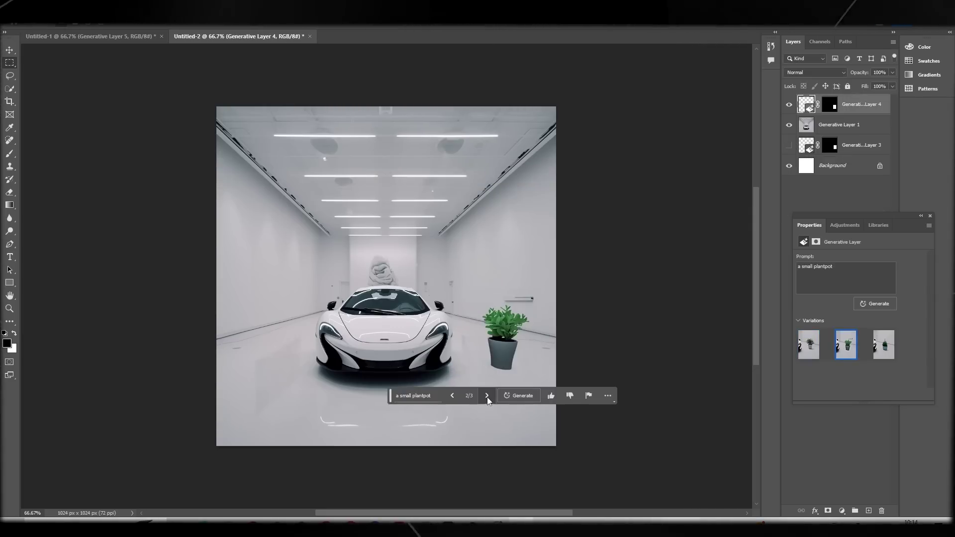
click(487, 397)
click(488, 397)
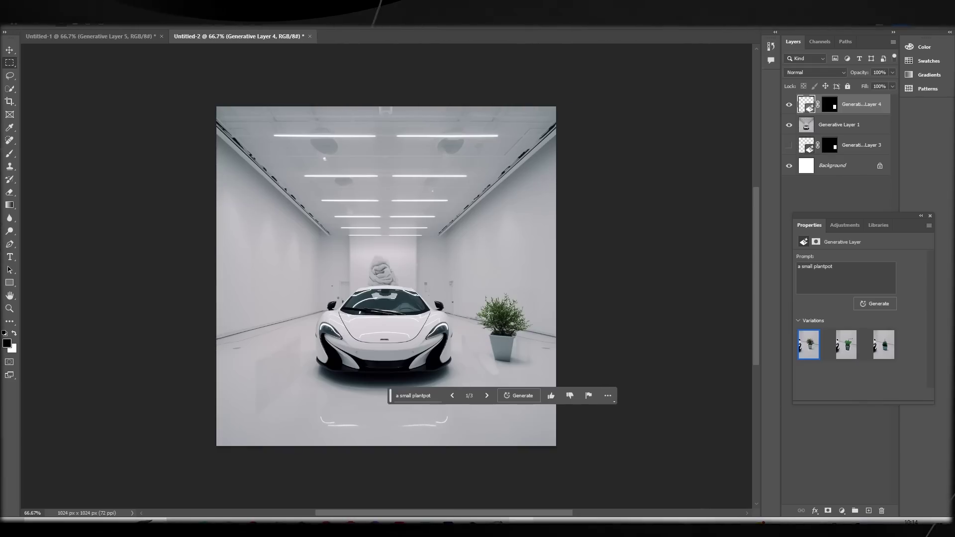
click(486, 397)
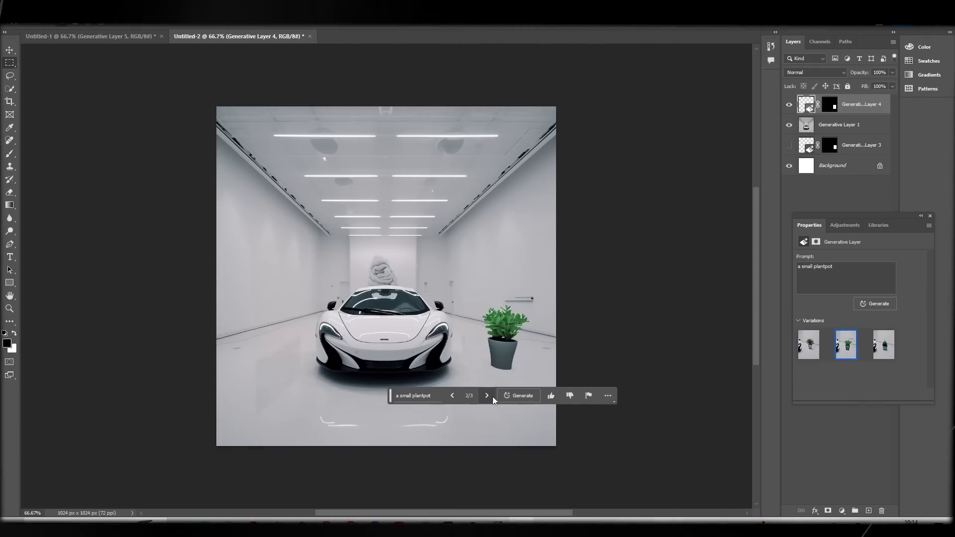
click(492, 396)
click(491, 395)
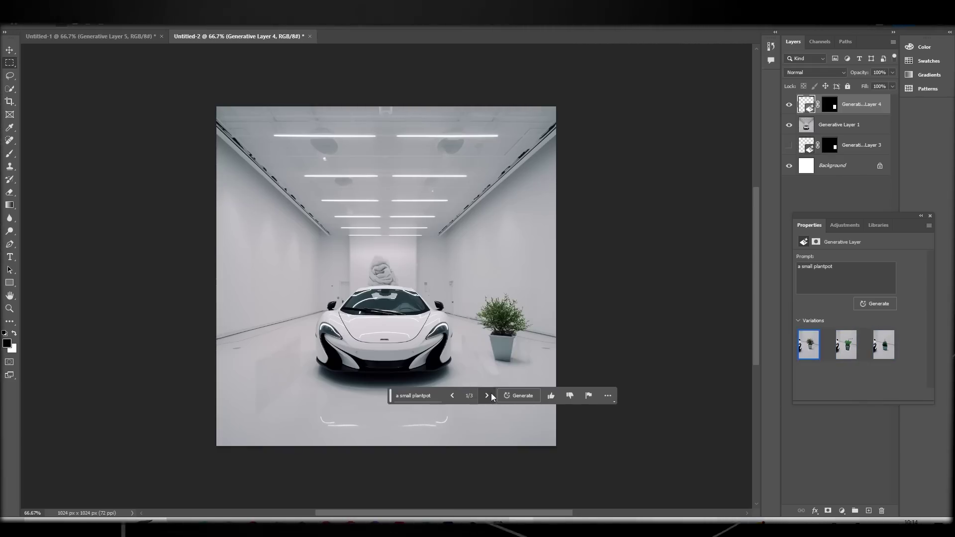
click(488, 396)
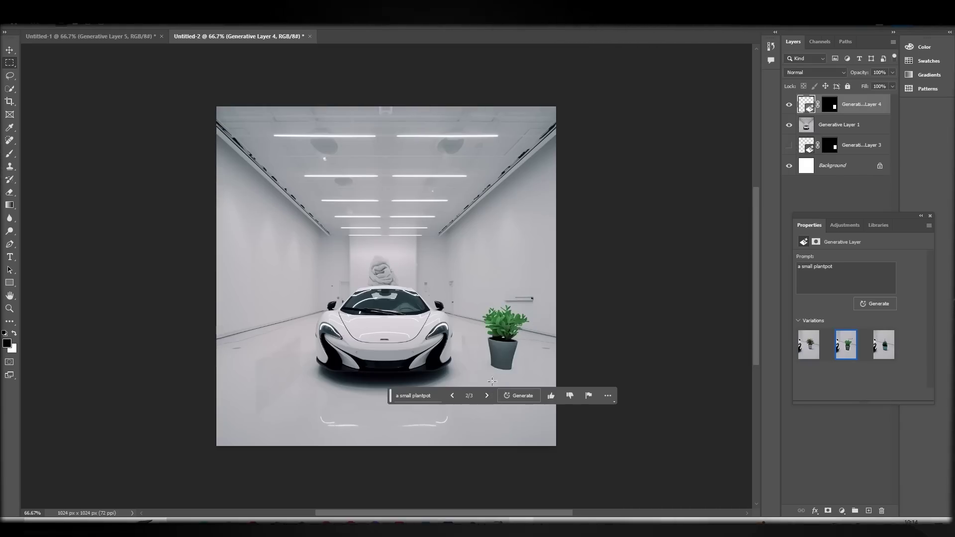
click(487, 397)
click(488, 396)
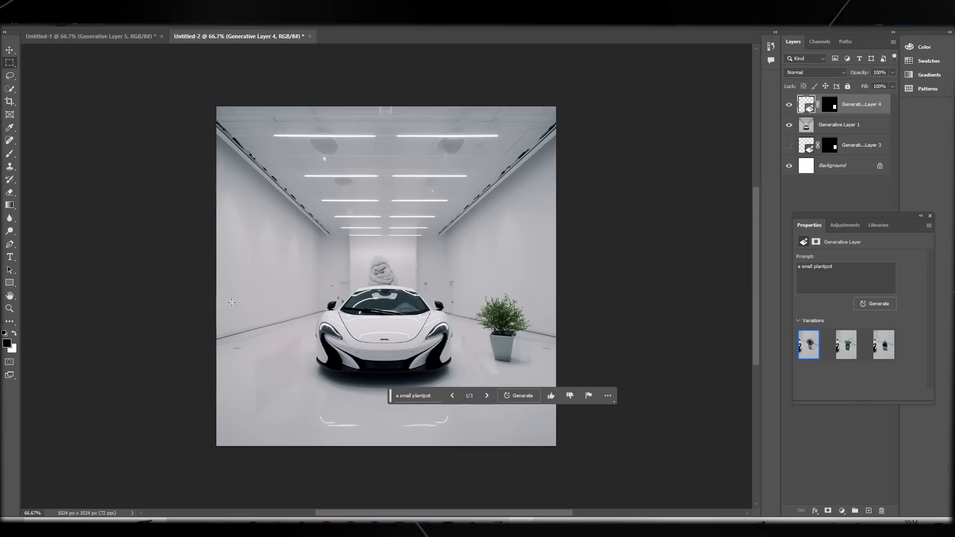
Merge Generative Layer 1 and the plant layer into one pixel layer, then marquee the floor left of the car
shift+click(835, 135)
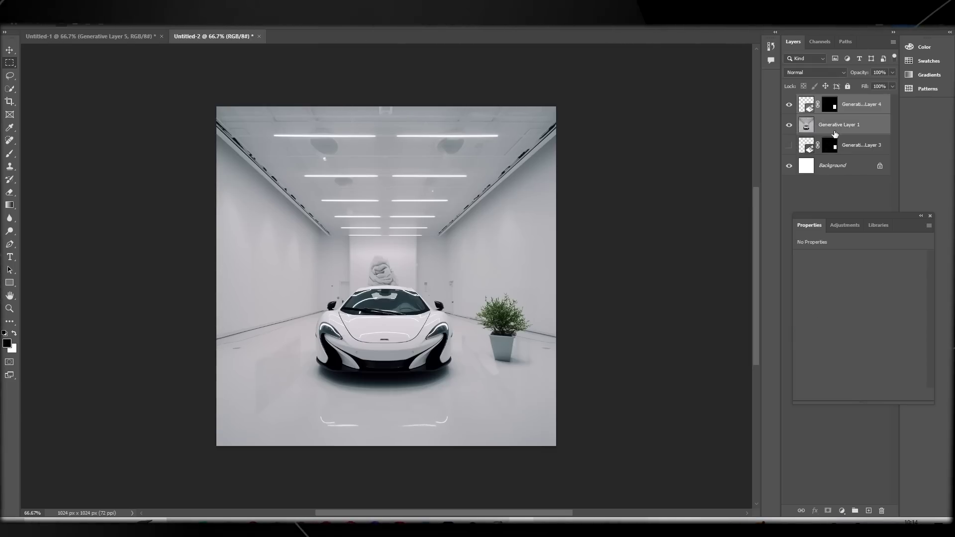
right_click(835, 134)
click(864, 421)
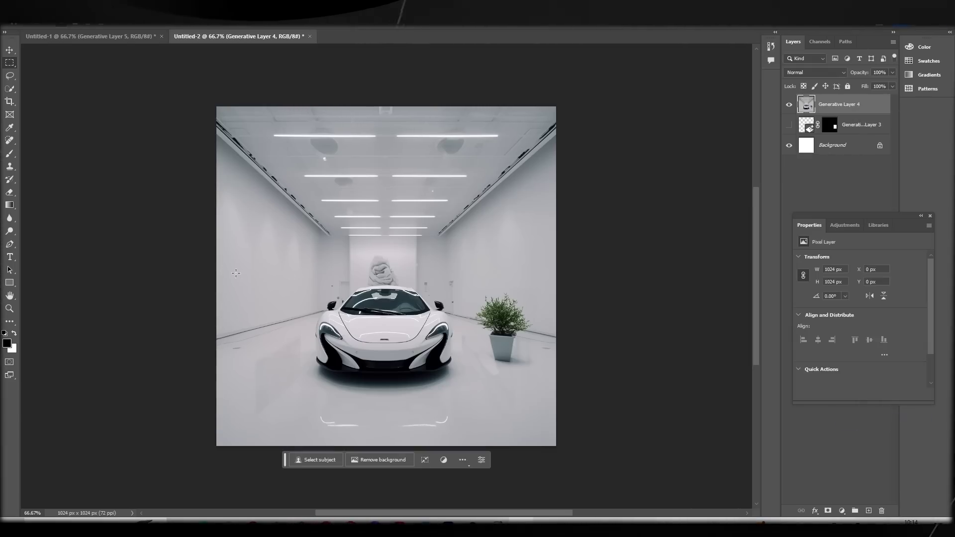
mouse_move(223, 263)
mouse_down()
mouse_move(248, 309)
mouse_move(309, 367)
mouse_up()
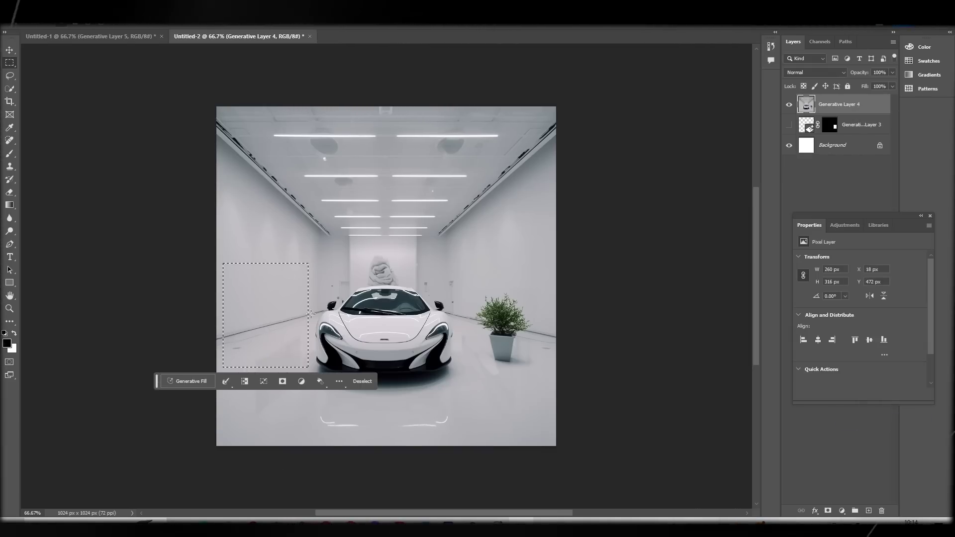
Generate a 'white flower plant pot' left of the car and keep the tall white vase variation
click(189, 381)
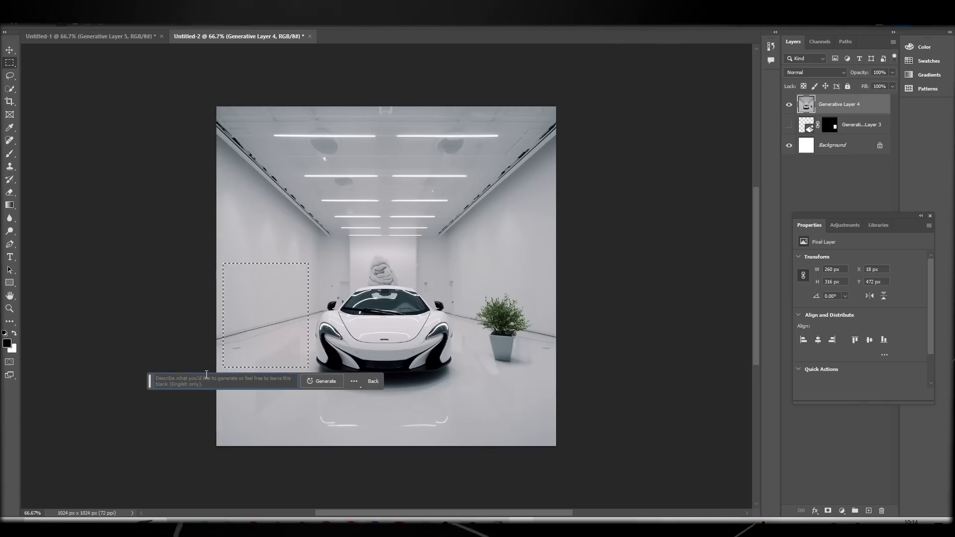
text(white flower plant po)
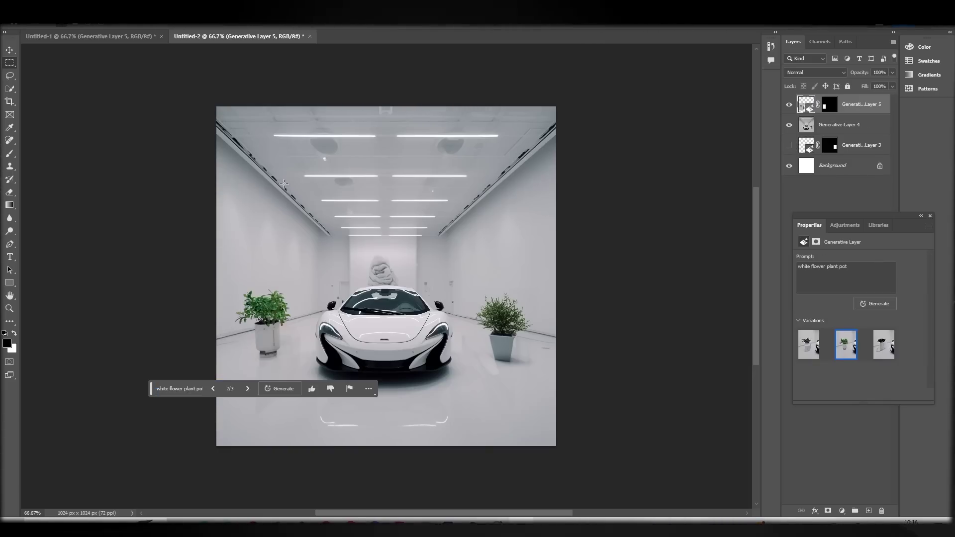
click(247, 389)
click(214, 389)
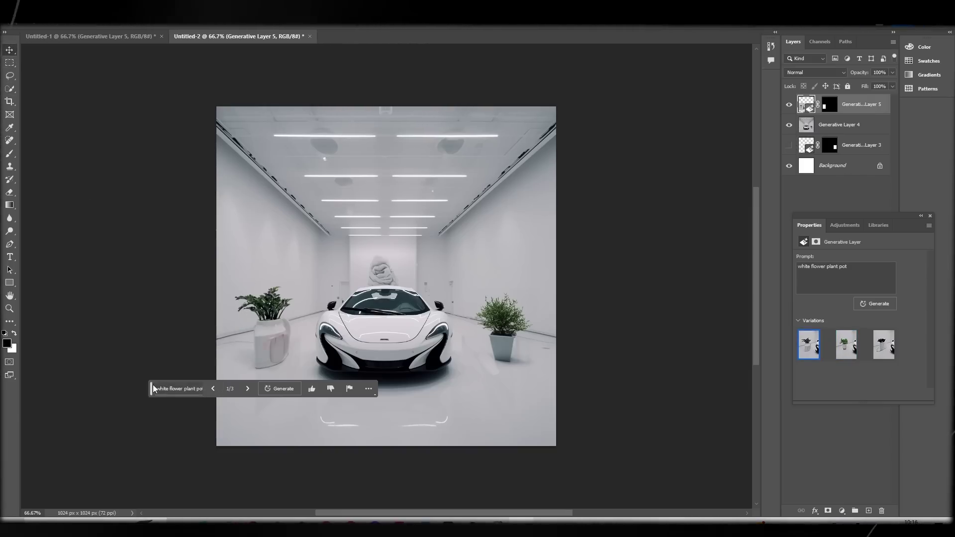
drag(158, 391, 564, 361)
scroll(527, 324, up, 10)
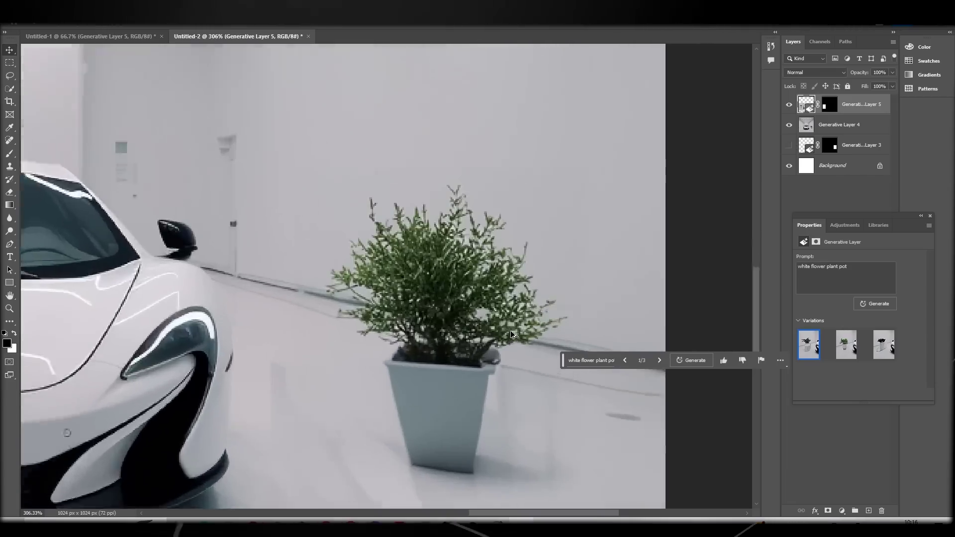
scroll(500, 289, down, 10)
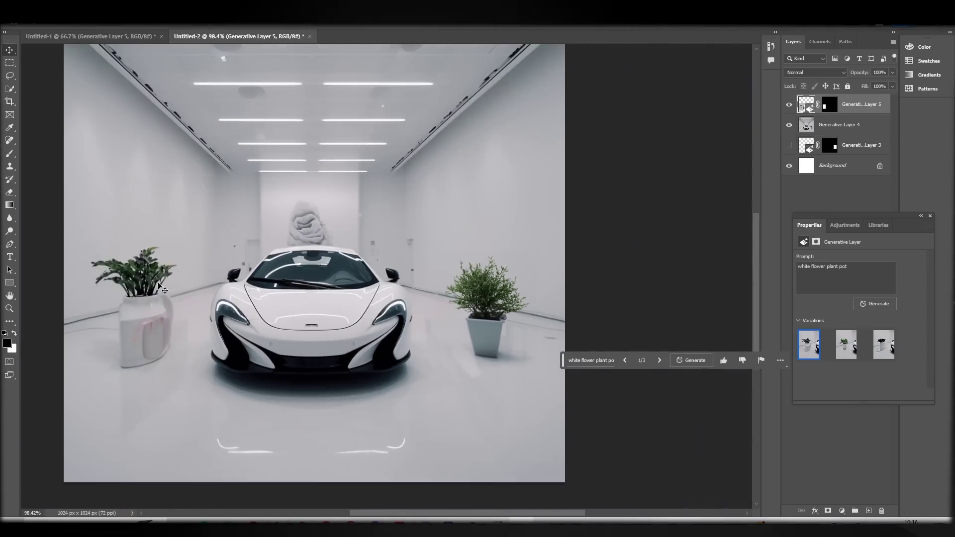
scroll(412, 298, up, 8)
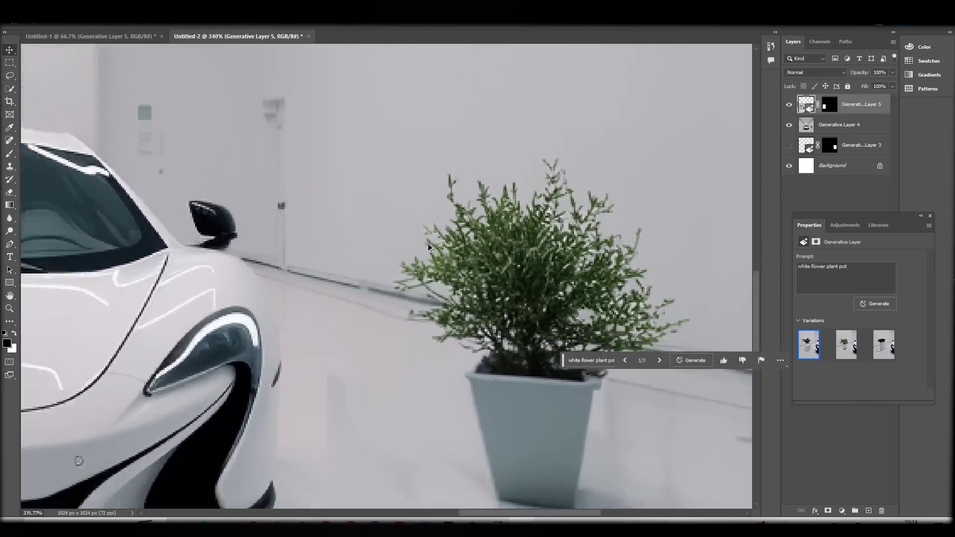
scroll(550, 264, down, 4)
scroll(550, 264, down, 4)
scroll(547, 299, up, 5)
scroll(453, 338, down, 6)
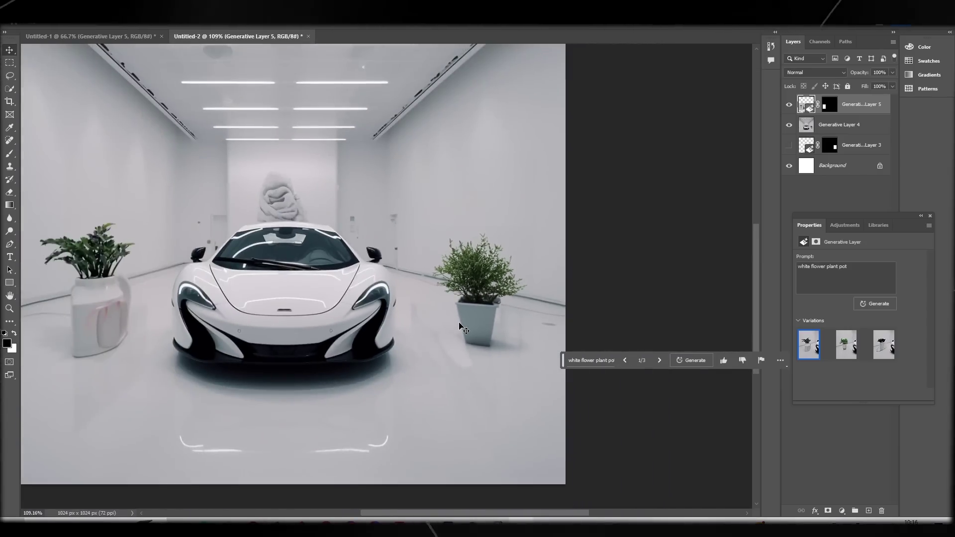
scroll(466, 328, up, 5)
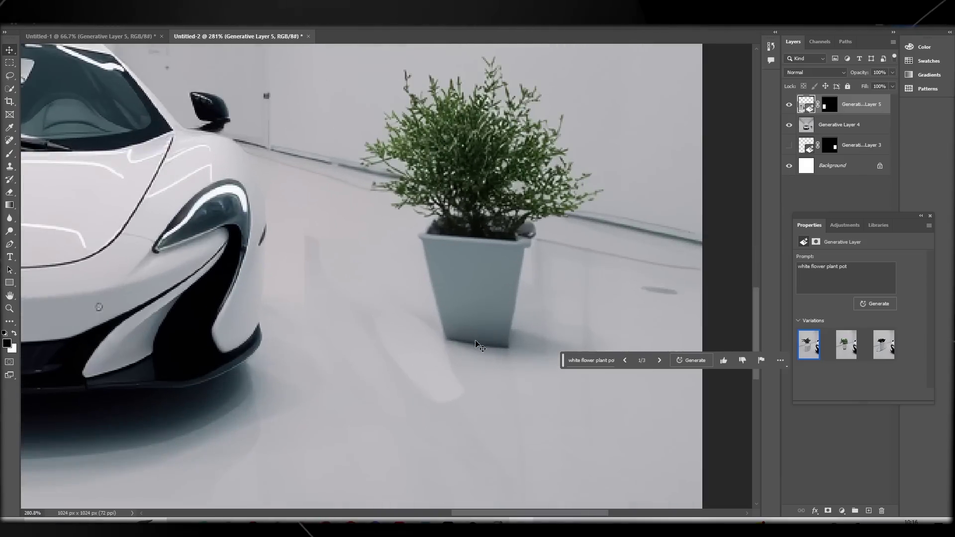
scroll(482, 346, down, 4)
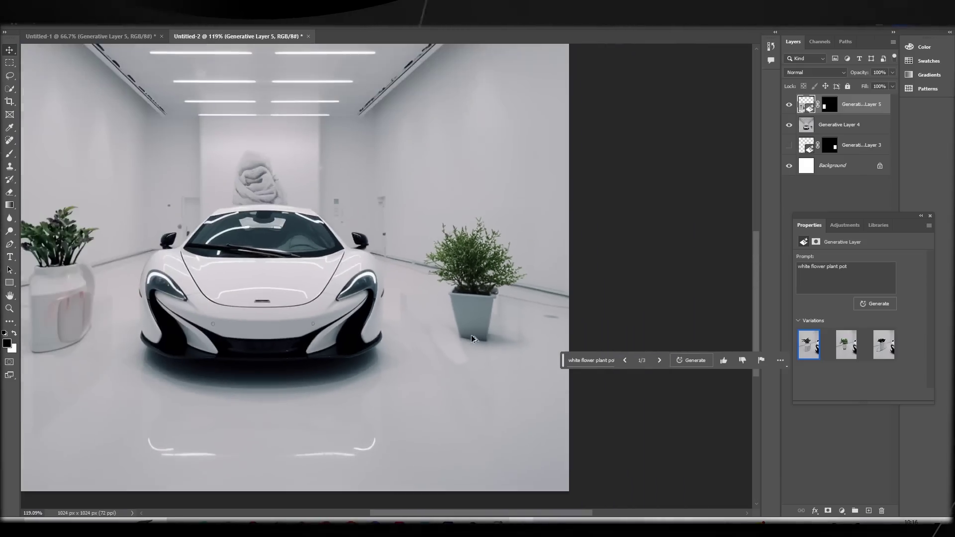
scroll(549, 510, left, 4)
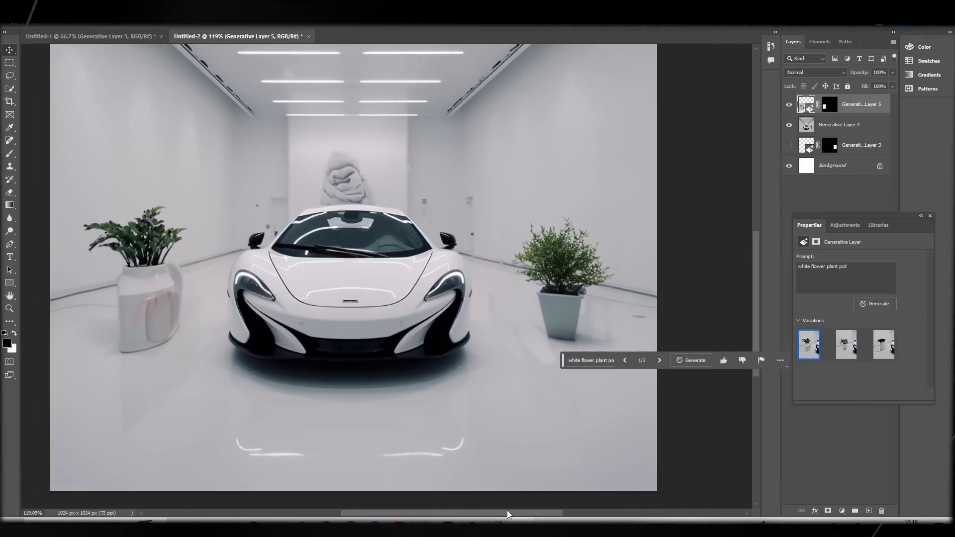
scroll(617, 272, up, 5)
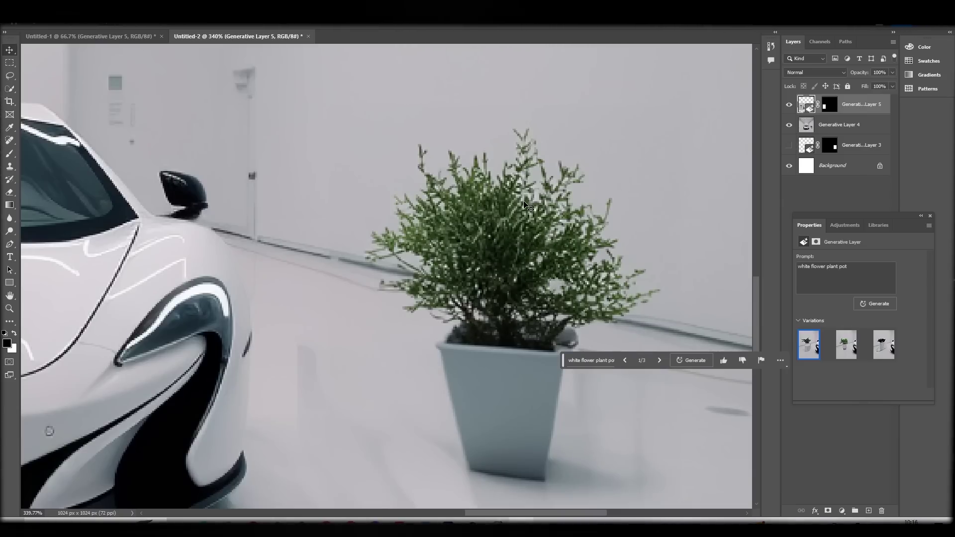
drag(526, 204, 482, 225)
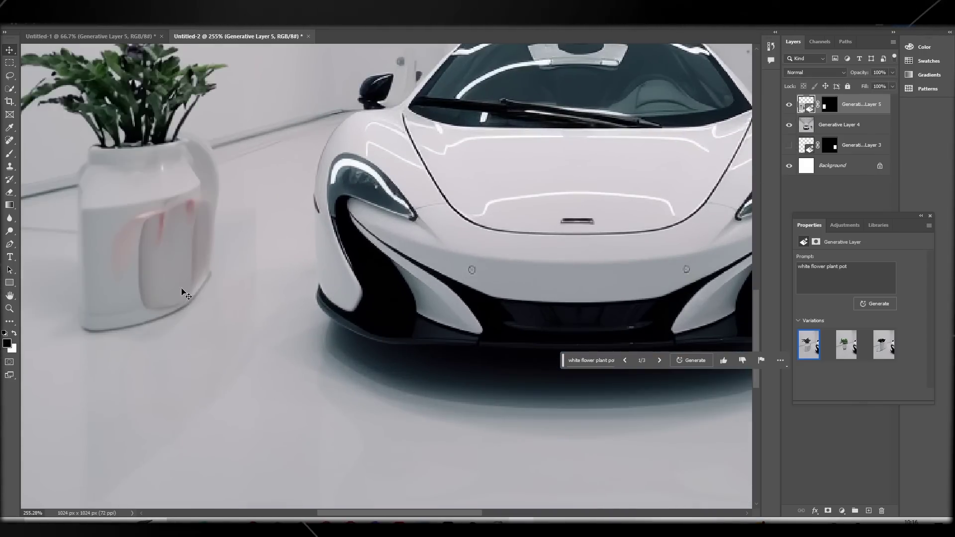
key(ctrl+0)
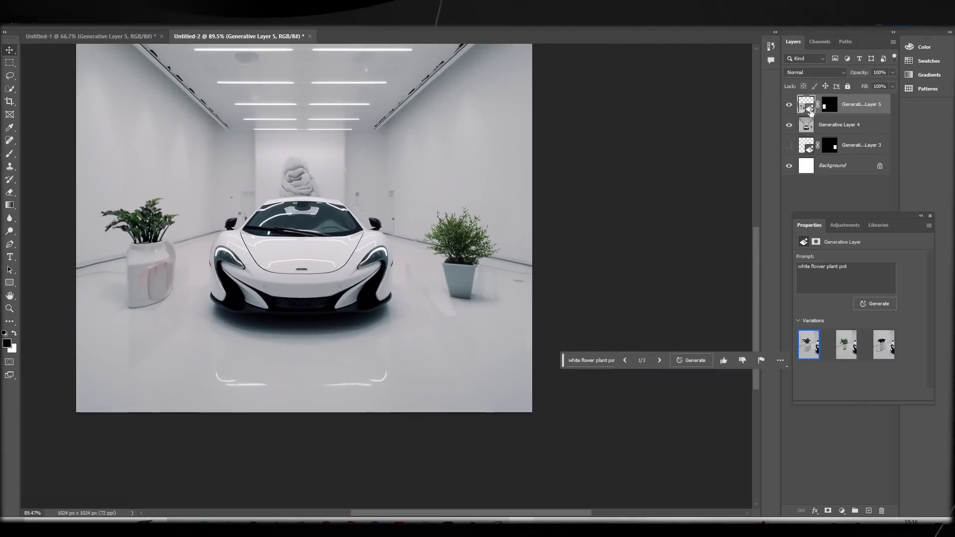
Merge the two plant layers, Generative Layers 5 and 4, via Merge Layers, then pick the Rectangular Marquee tool
click(149, 268)
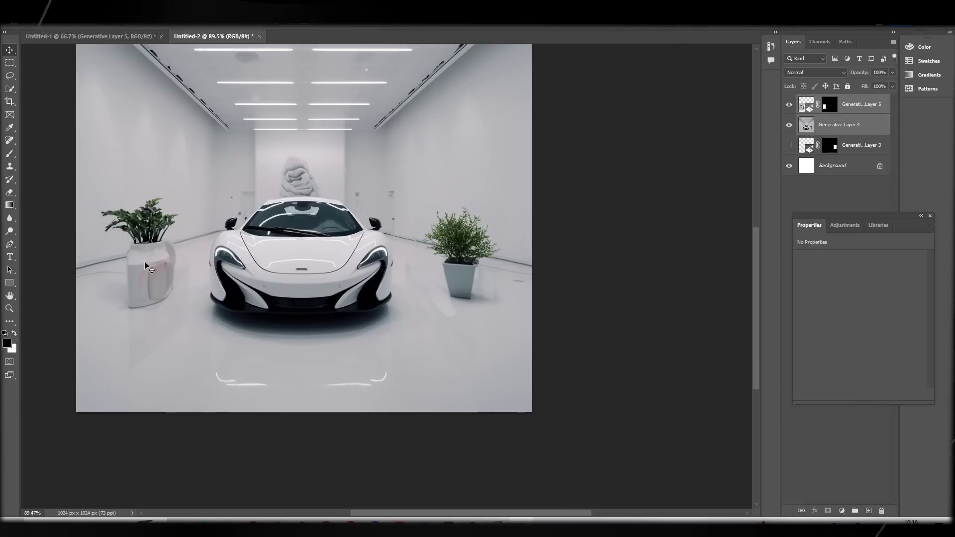
scroll(255, 258, up, 2)
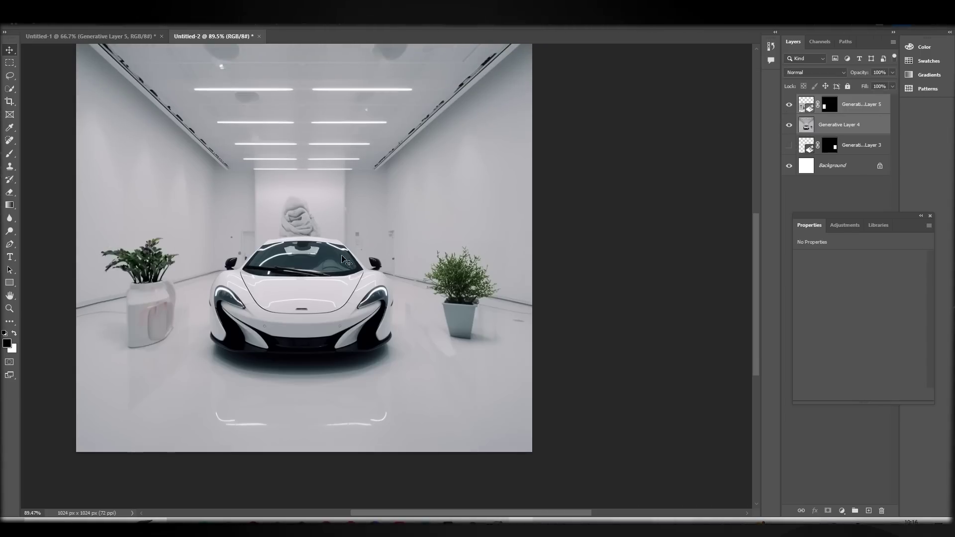
scroll(480, 496, left, 3)
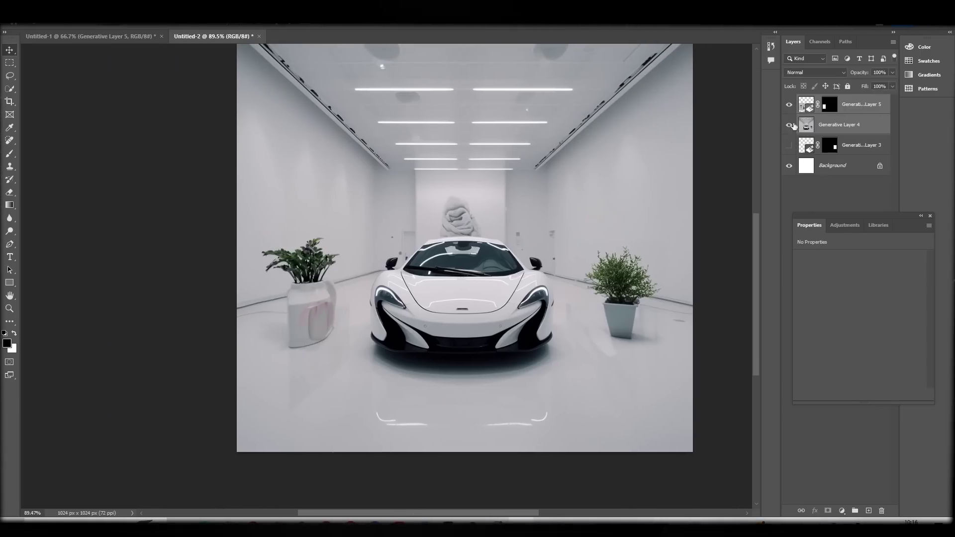
scroll(473, 225, up, 2)
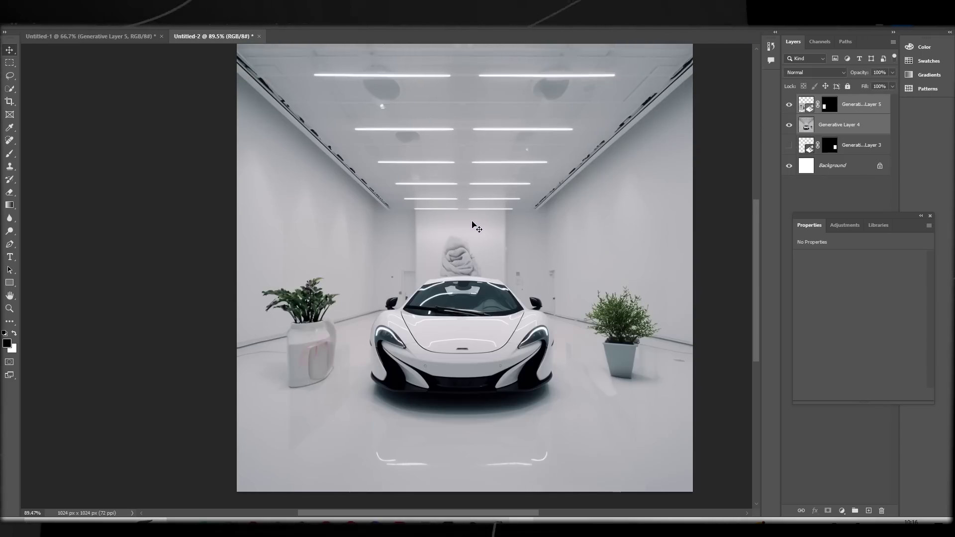
scroll(572, 215, down, 1)
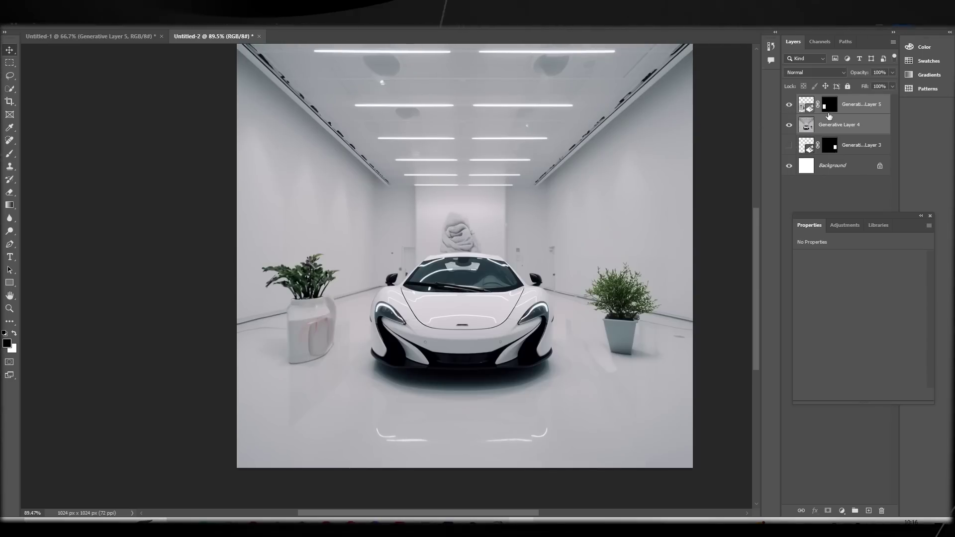
right_click(828, 115)
click(846, 421)
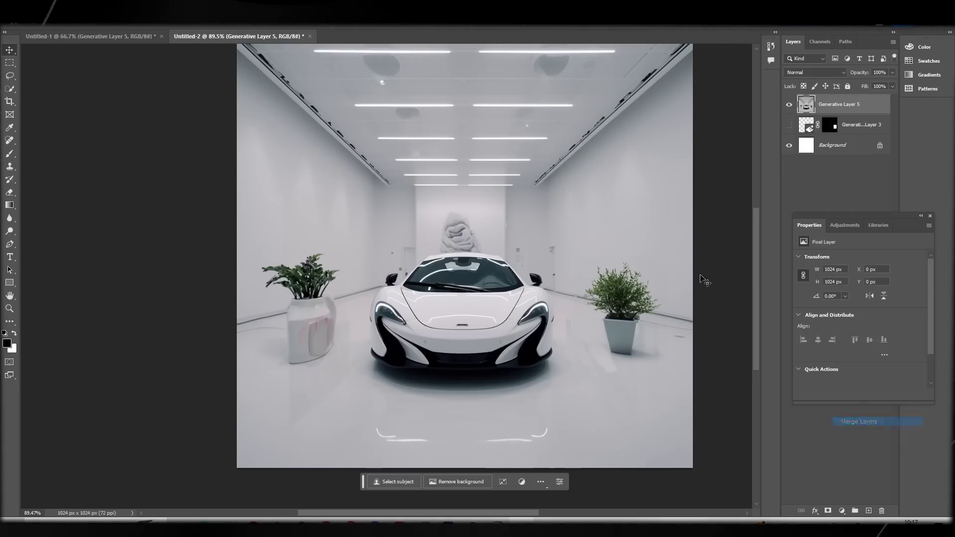
scroll(565, 221, up, 2)
scroll(619, 266, down, 3)
scroll(566, 279, up, 3)
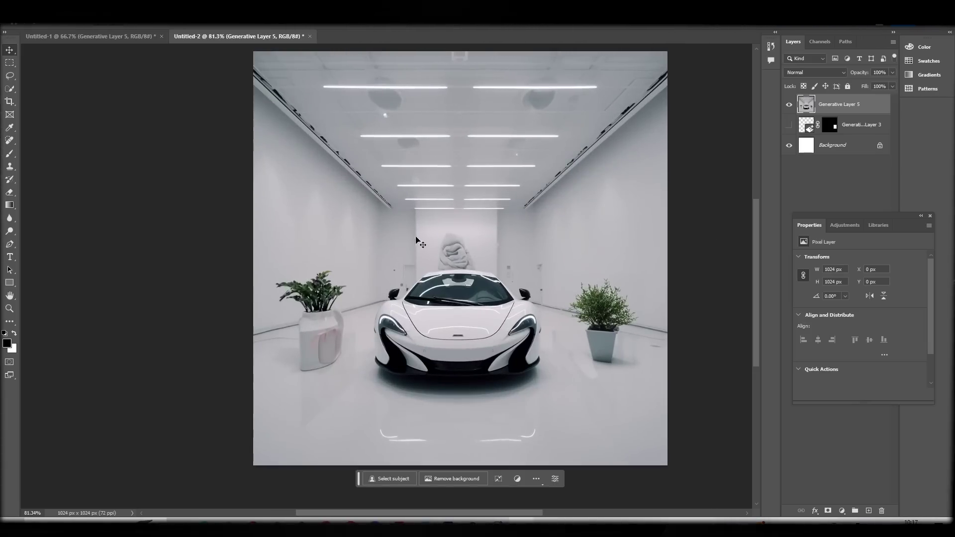
click(9, 63)
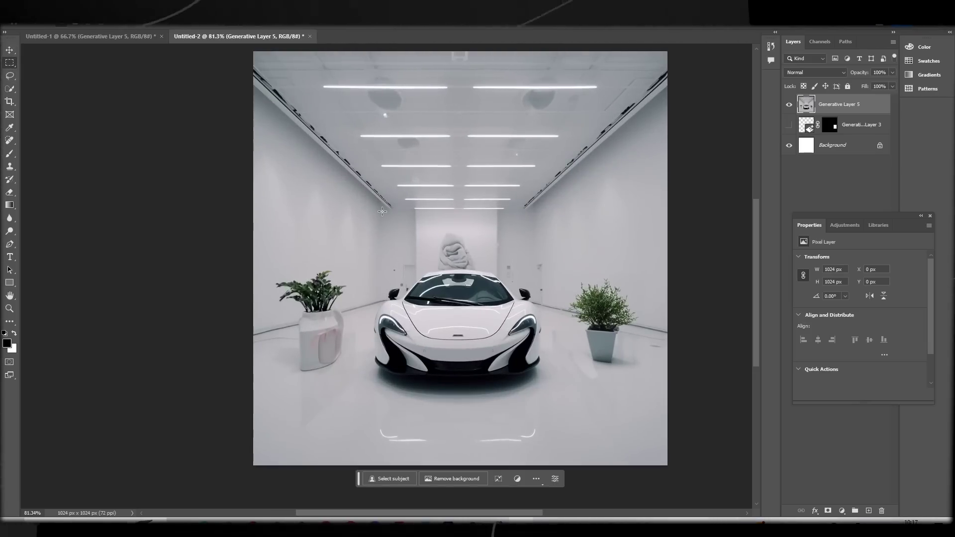
Select the back wall behind the car and Generative Fill it with 'open background sky blue glass'
drag(379, 202, 537, 311)
click(393, 324)
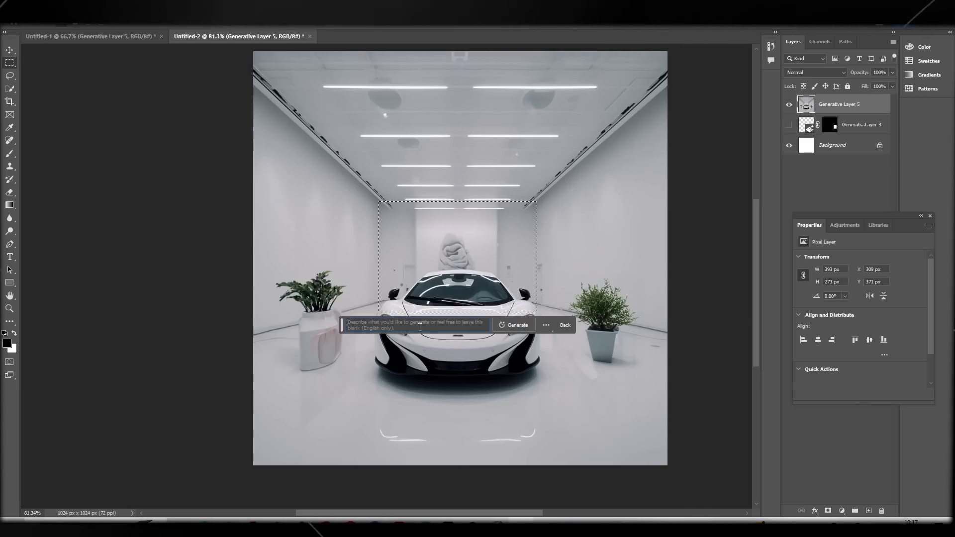
text(open background sky)
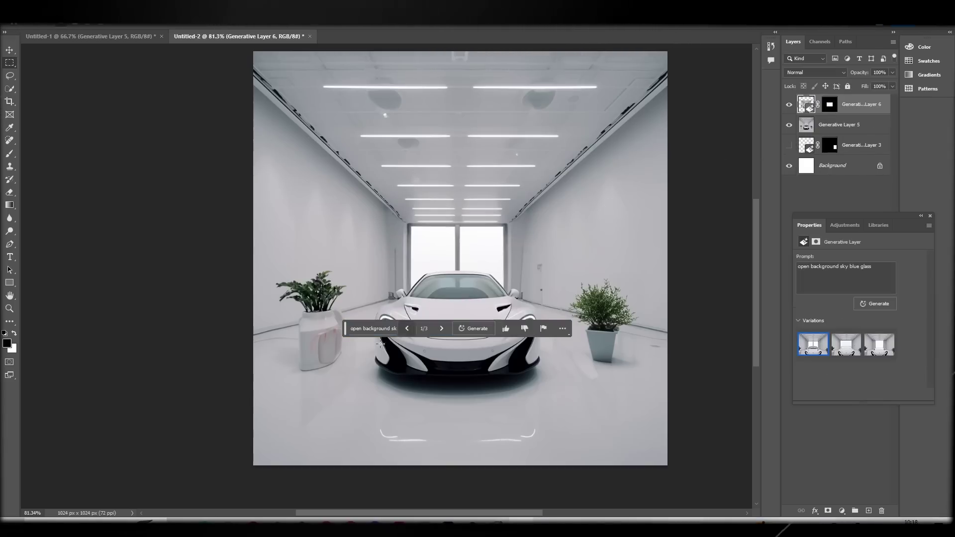
drag(345, 328, 84, 203)
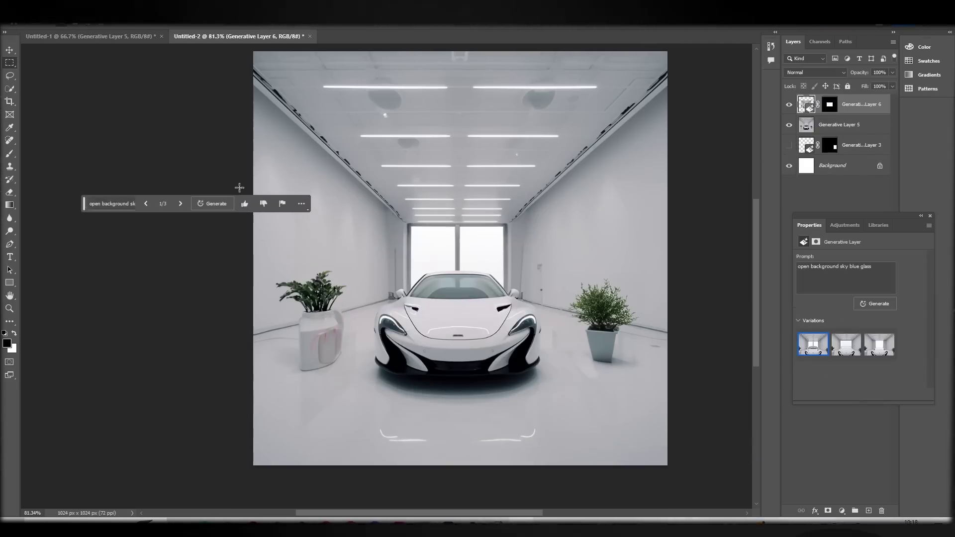
Toggle the new window layer's visibility to compare, then add Generative Layer 5 to the selection
click(789, 104)
click(789, 105)
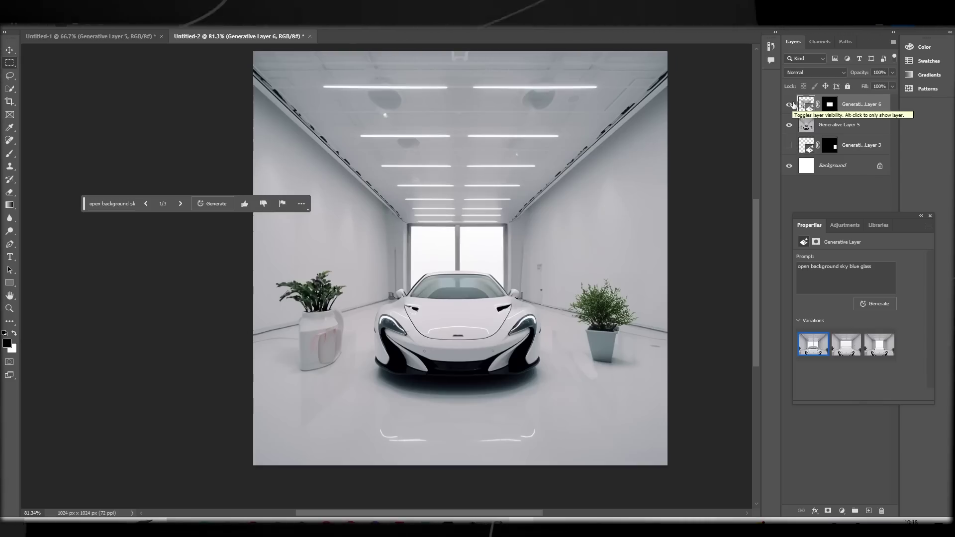
click(789, 105)
click(789, 104)
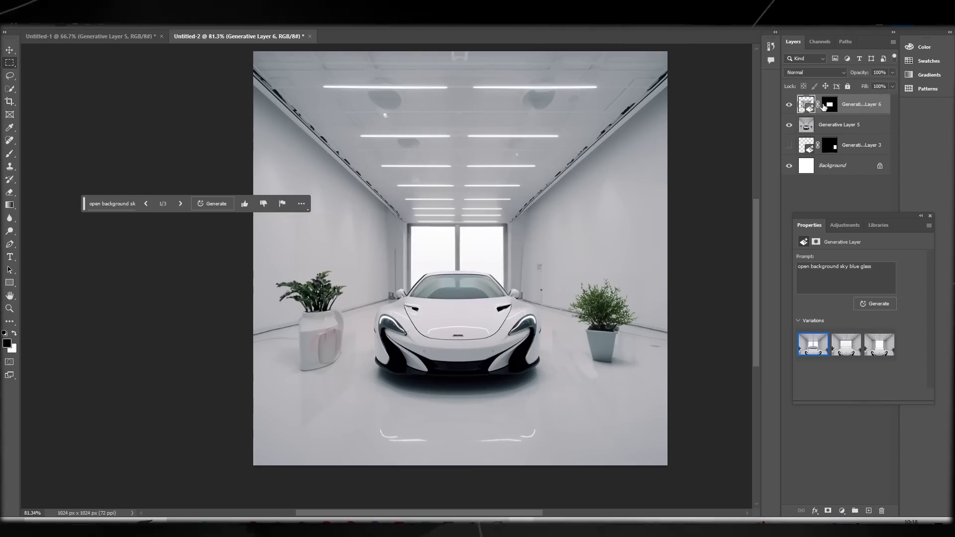
click(840, 124)
click(794, 107)
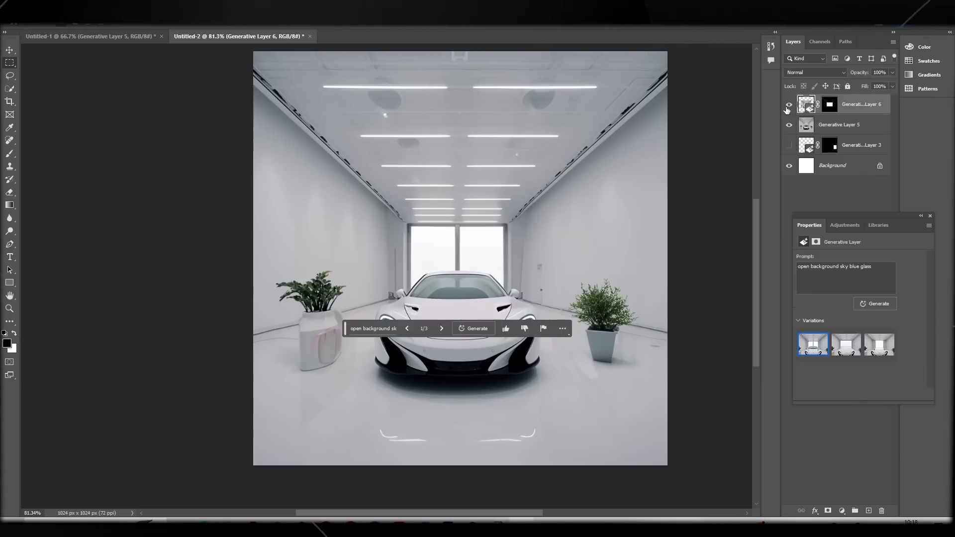
click(789, 105)
click(789, 104)
drag(342, 330, 114, 199)
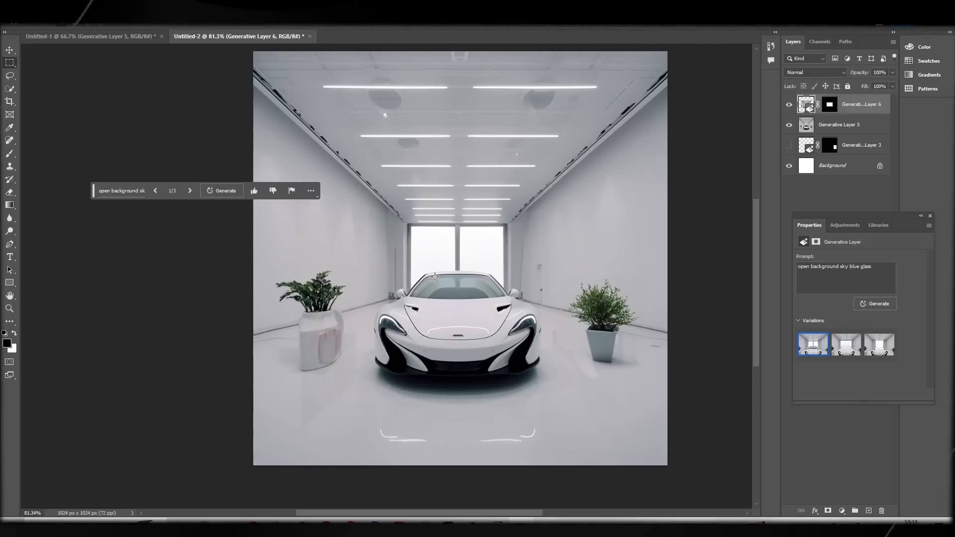
ctrl+click(836, 127)
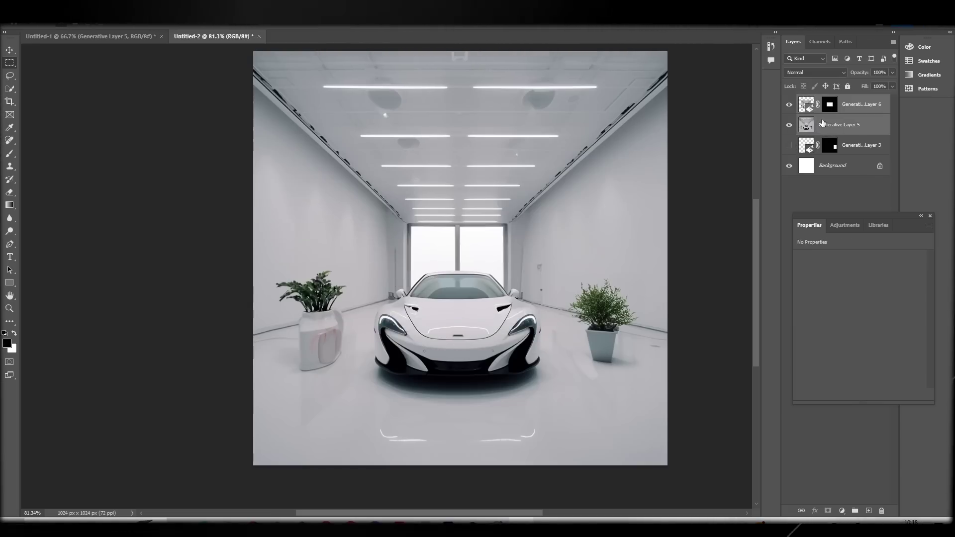
click(842, 125)
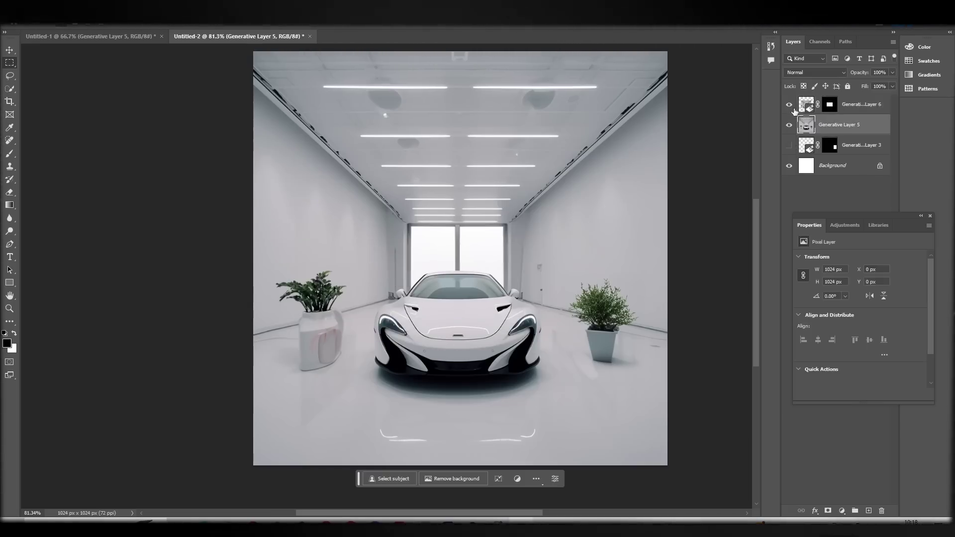
click(789, 104)
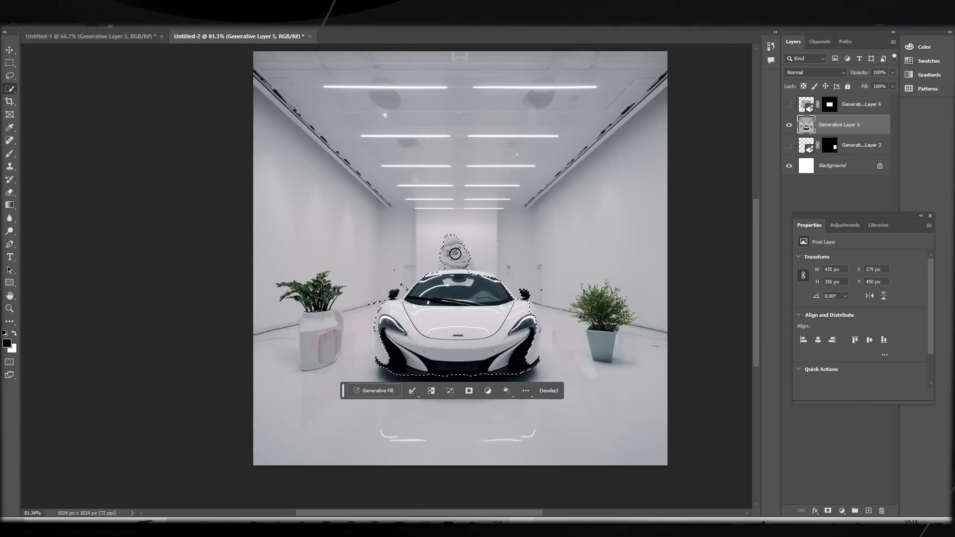
mouse_move(455, 230)
mouse_down()
mouse_move(470, 250)
mouse_move(419, 272)
mouse_up()
click(382, 300)
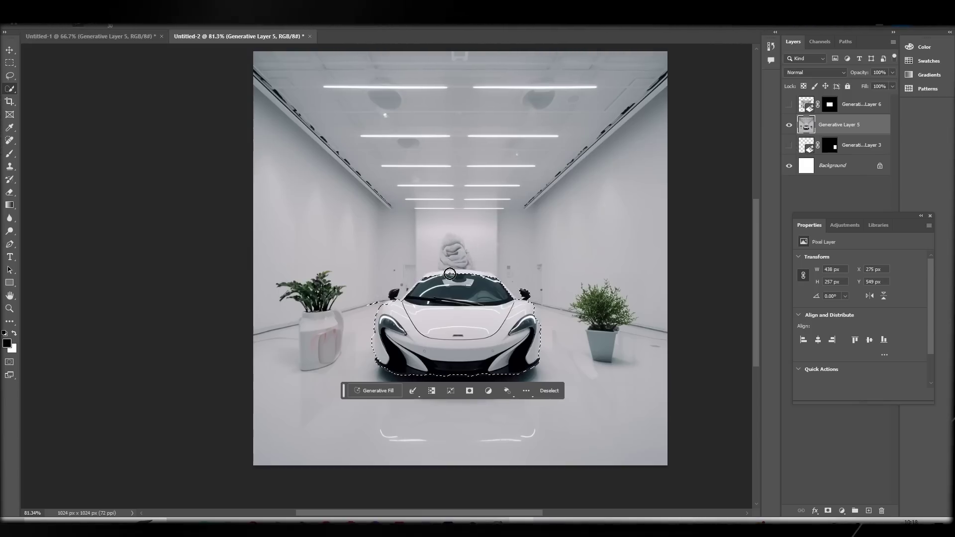
right_click(460, 283)
click(498, 283)
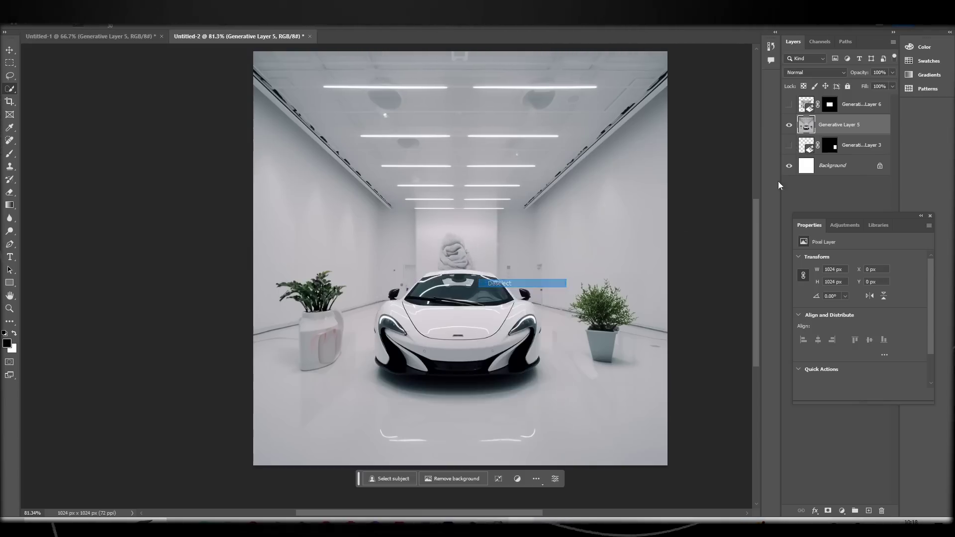
click(789, 104)
scroll(485, 251, down, 5)
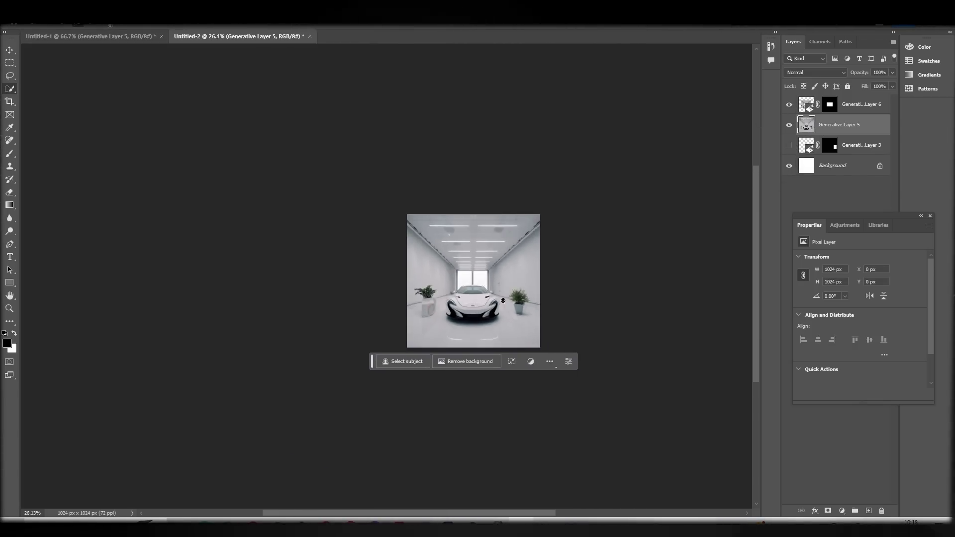
scroll(440, 227, up, 5)
scroll(440, 228, down, 2)
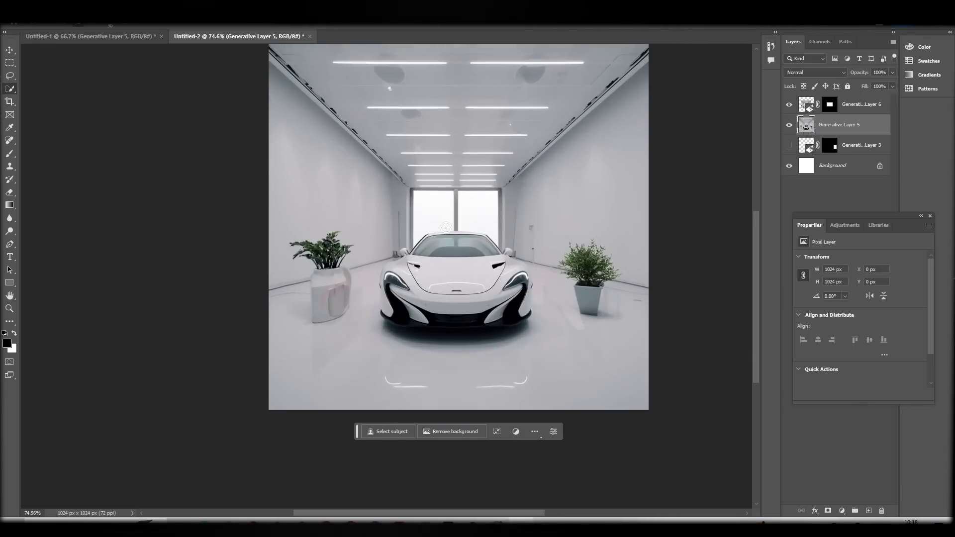
scroll(444, 227, up, 4)
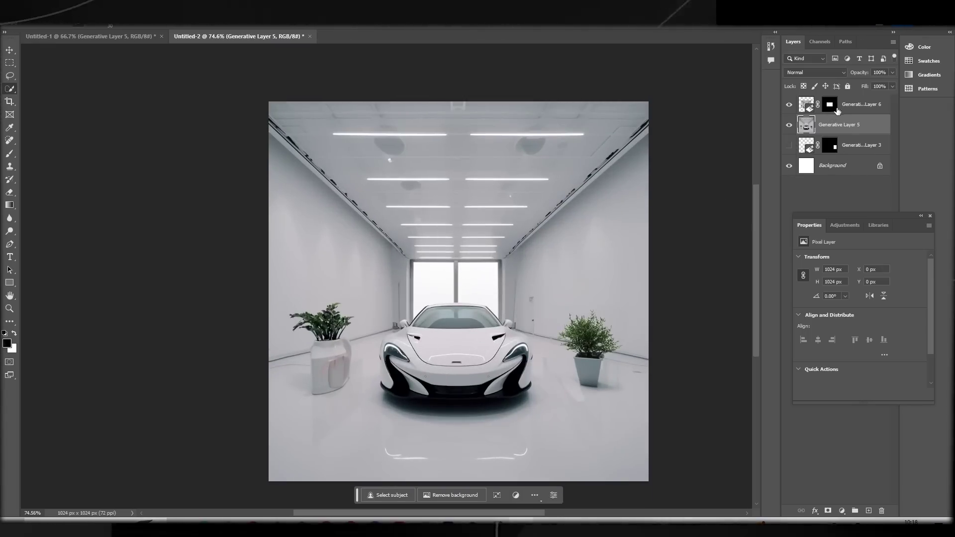
shift+click(855, 104)
right_click(846, 106)
click(841, 124)
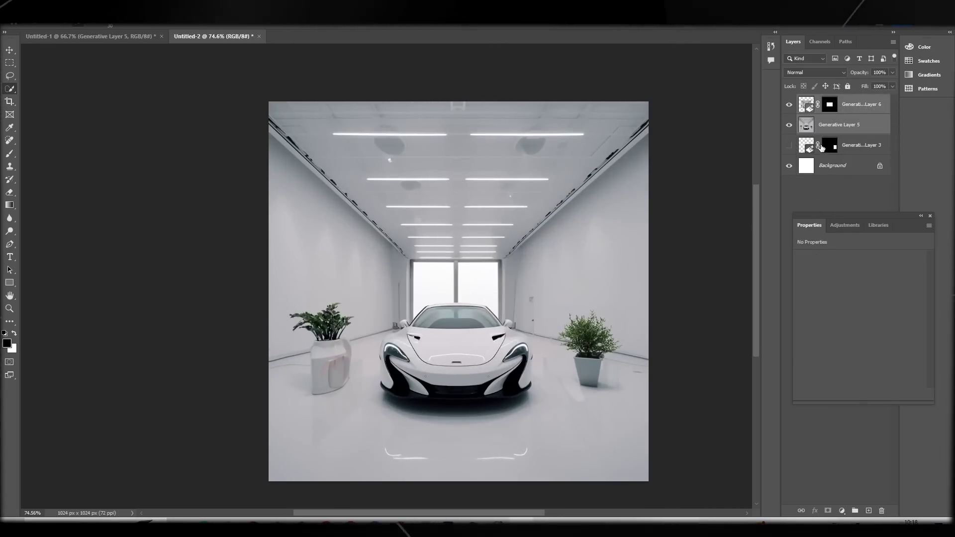
click(841, 124)
key(m)
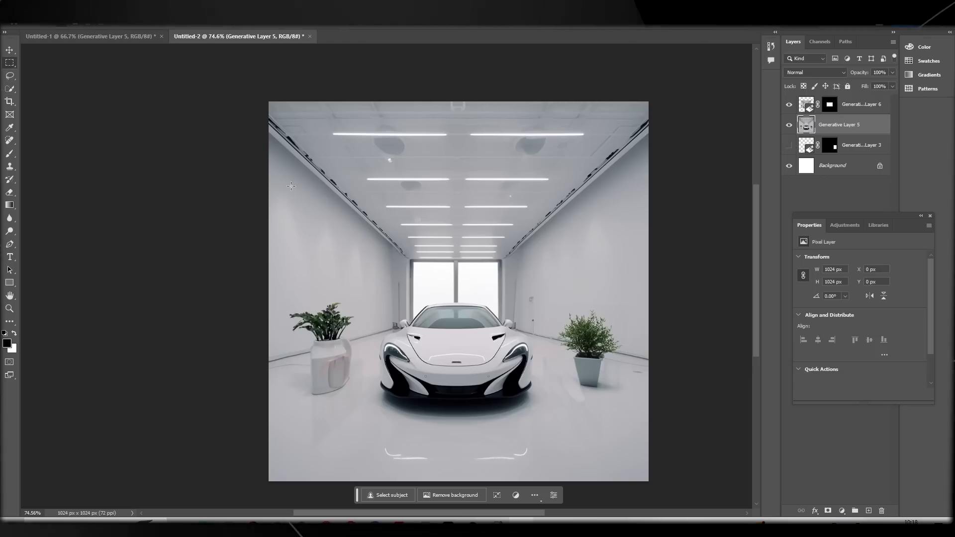
scroll(581, 174, down, 1)
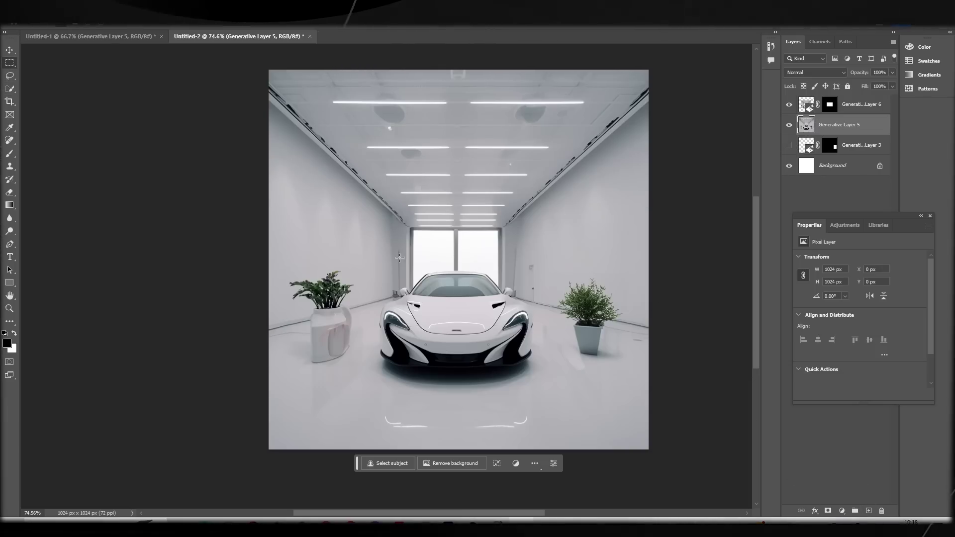
Select the floor at the car's front, generate 'a black rug', and keep the dark shag variation
mouse_move(348, 335)
mouse_down()
mouse_move(488, 353)
mouse_move(554, 412)
mouse_move(516, 395)
mouse_move(512, 381)
mouse_up()
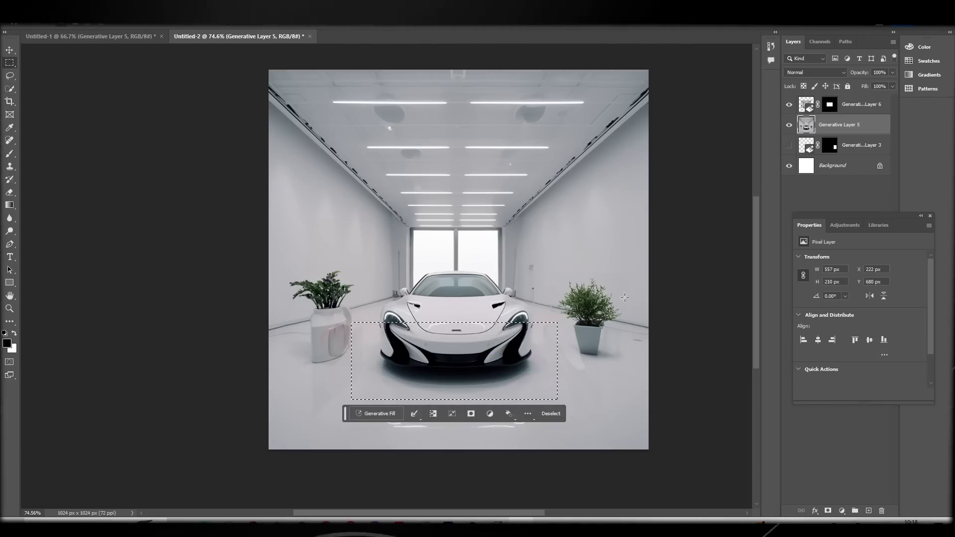
click(376, 414)
text(a)
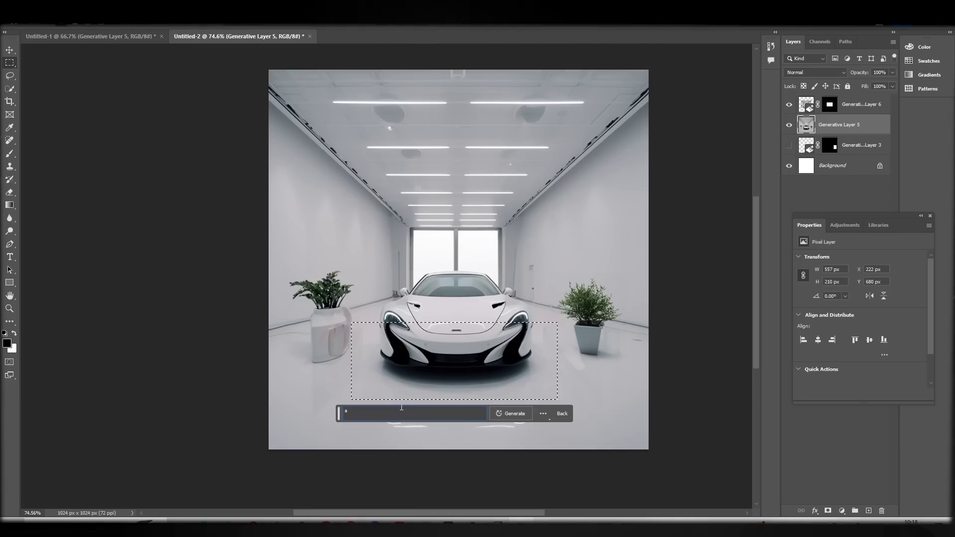
text( black rug)
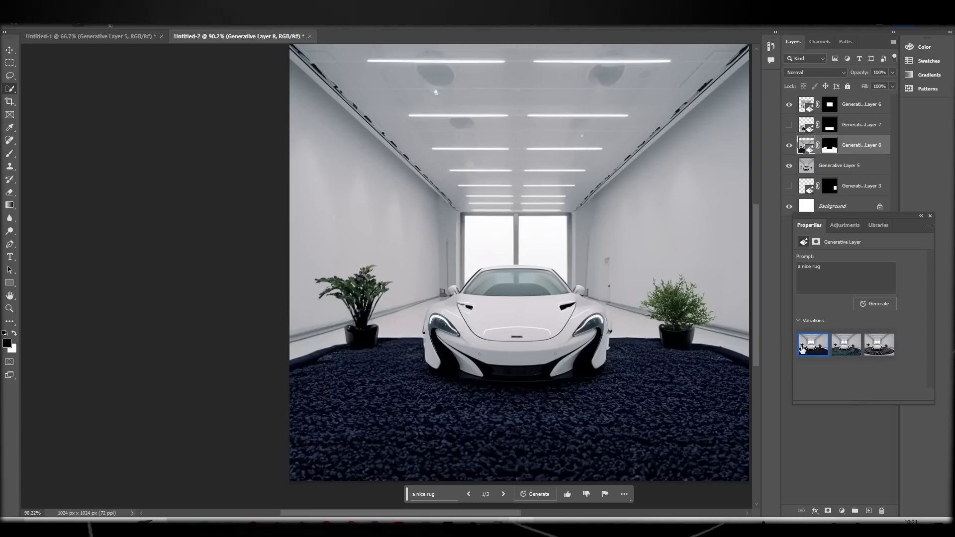
click(867, 349)
click(816, 352)
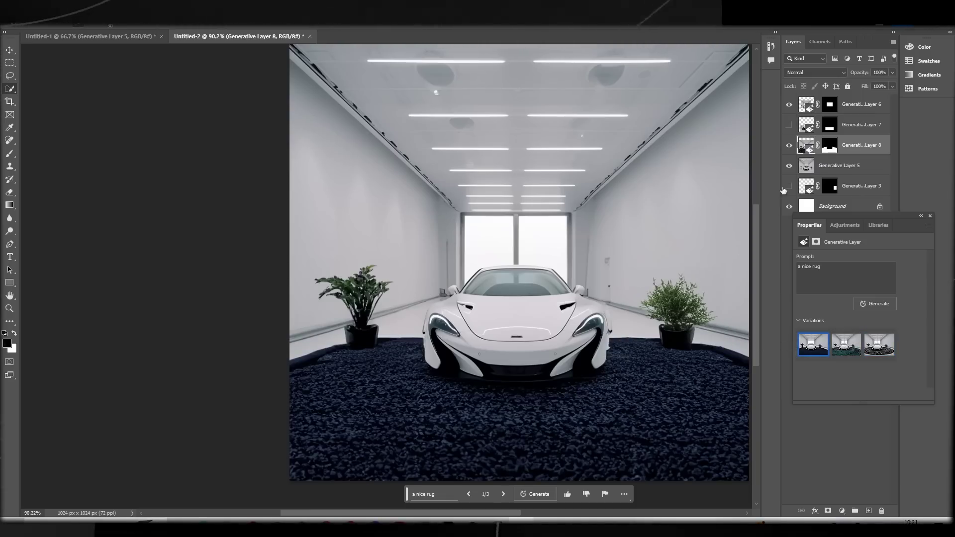
click(789, 145)
click(789, 146)
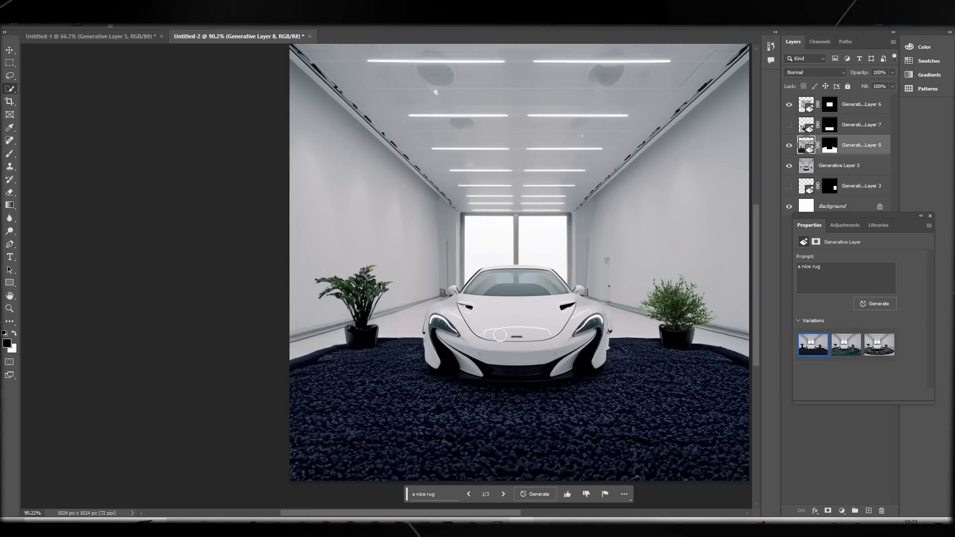